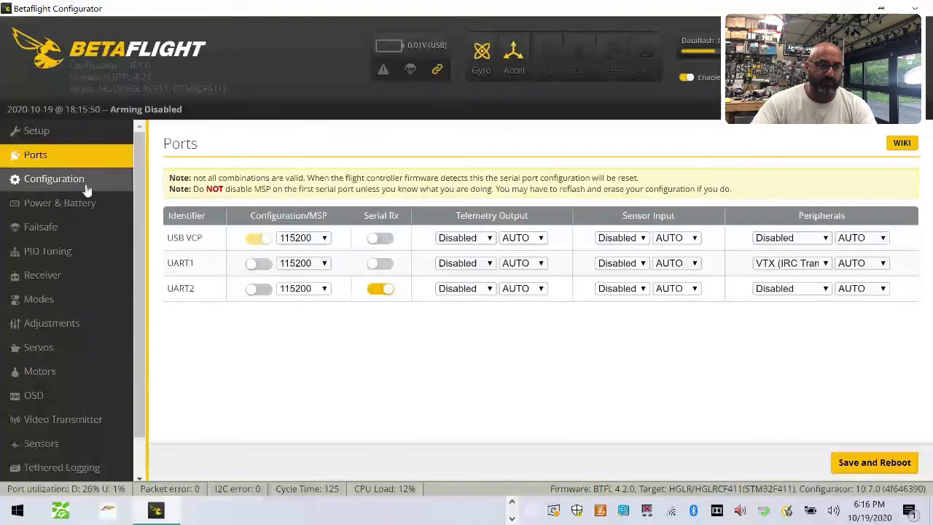
Step: Enable the SOFTSERIAL feature in the configuration, save and reboot the flight controller, and check the port list
{"action": "left_click", "coordinate": [33, 183]}
{"action": "scroll", "coordinate": [292, 291], "scroll_direction": "down", "scroll_amount": 10}
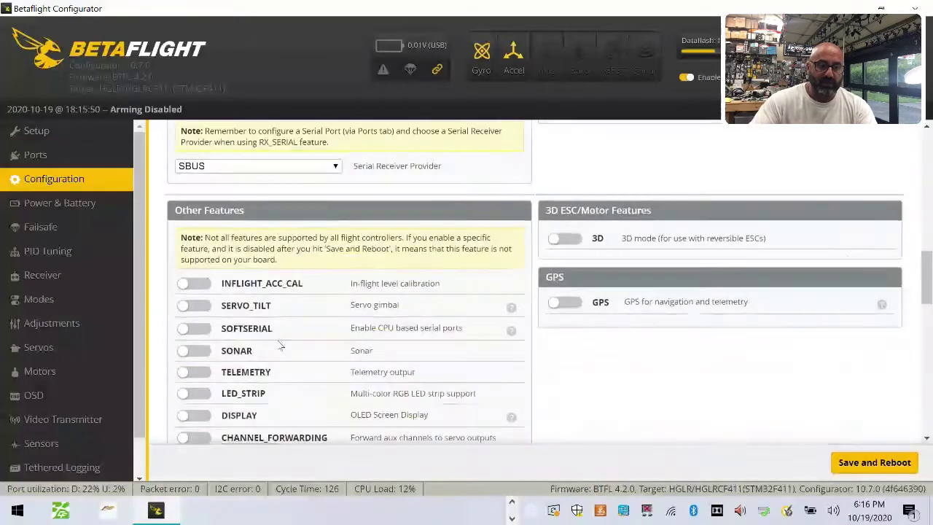
{"action": "scroll", "coordinate": [283, 334], "scroll_direction": "up", "scroll_amount": 3}
{"action": "scroll", "coordinate": [283, 335], "scroll_direction": "down", "scroll_amount": 4}
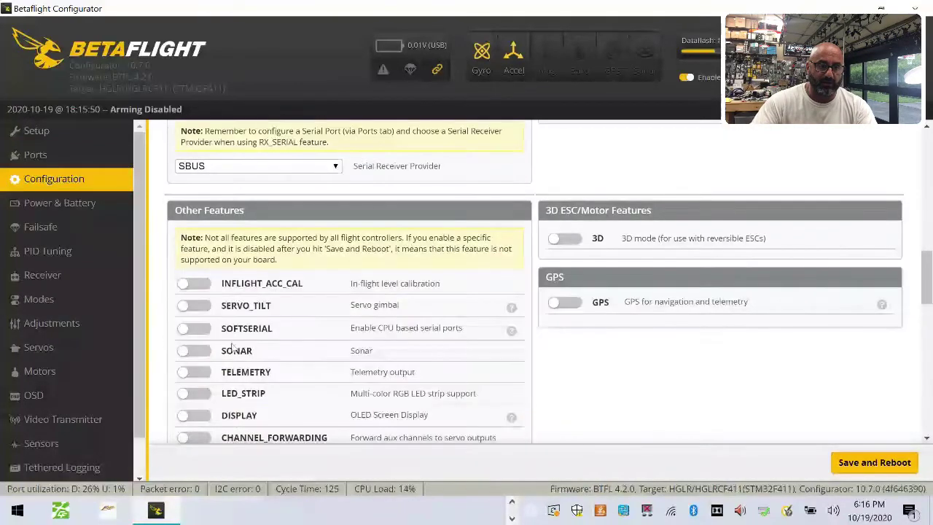
{"action": "left_click", "coordinate": [198, 328]}
{"action": "left_click", "coordinate": [862, 467]}
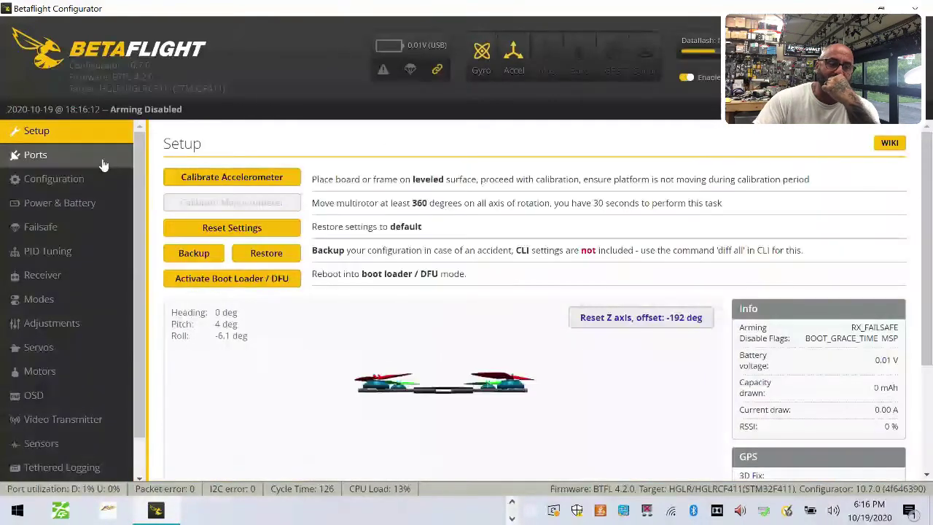
{"action": "left_click", "coordinate": [102, 156]}
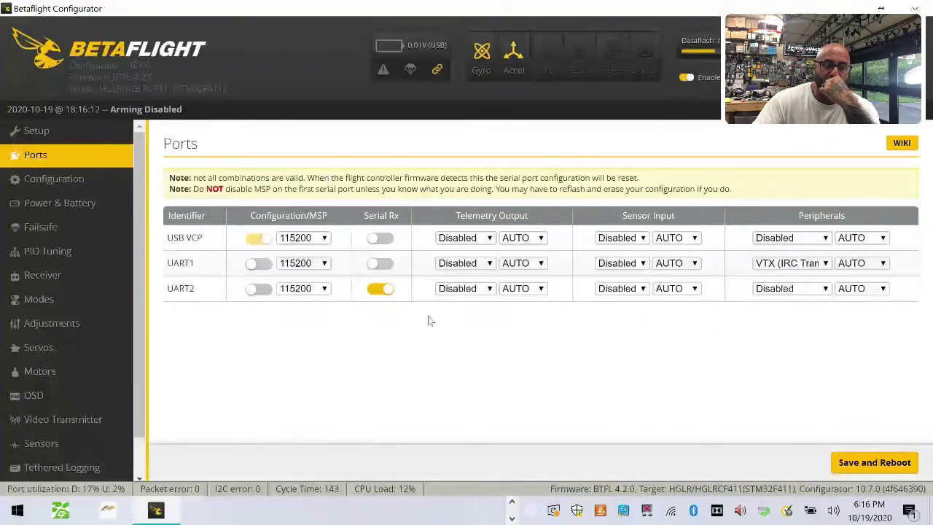
Step: Run the resource command in the CLI and review the flight controller's pin assignments
{"action": "scroll", "coordinate": [37, 411], "scroll_direction": "down", "scroll_amount": 2}
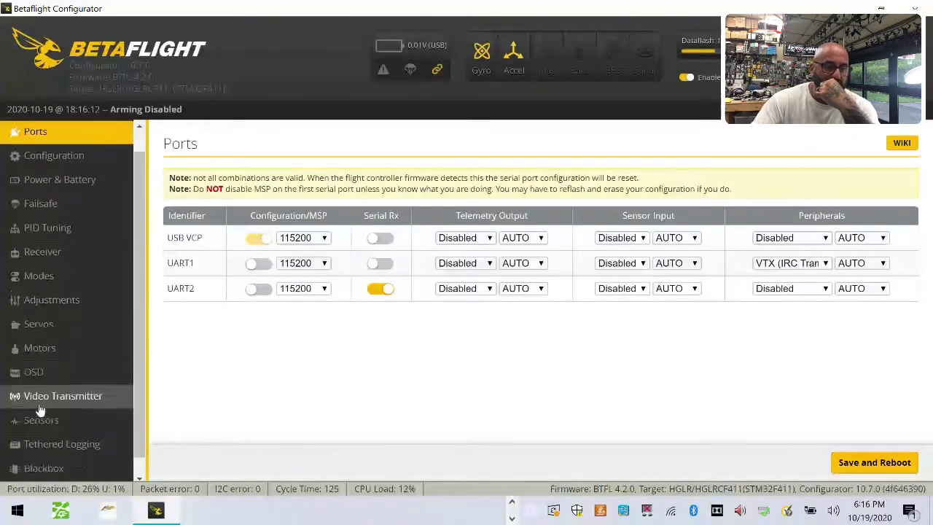
{"action": "left_click", "coordinate": [33, 472]}
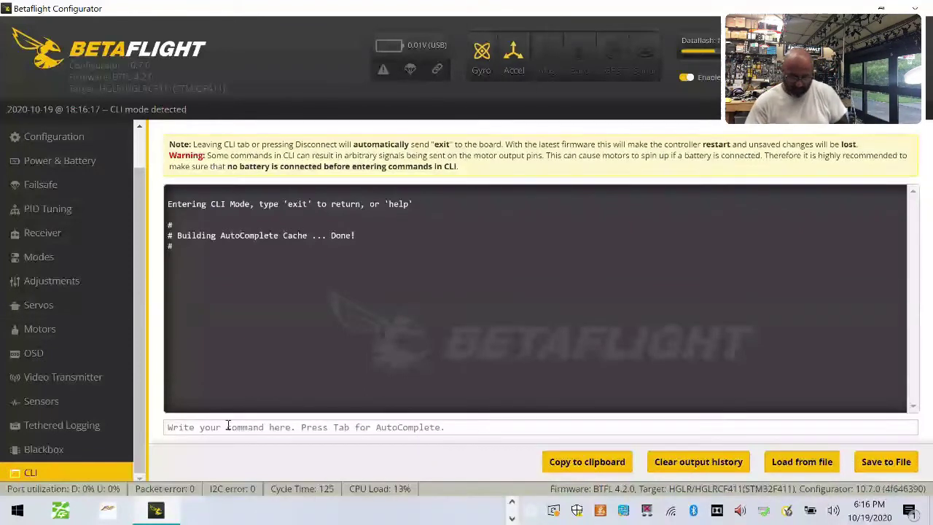
{"action": "left_click", "coordinate": [228, 426]}
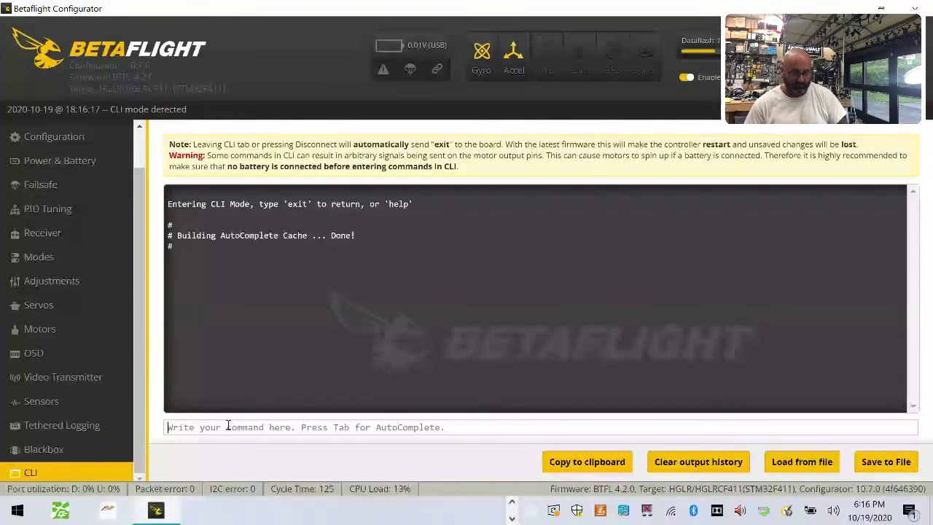
{"action": "type", "text": "resource"}
{"action": "key", "text": "Return"}
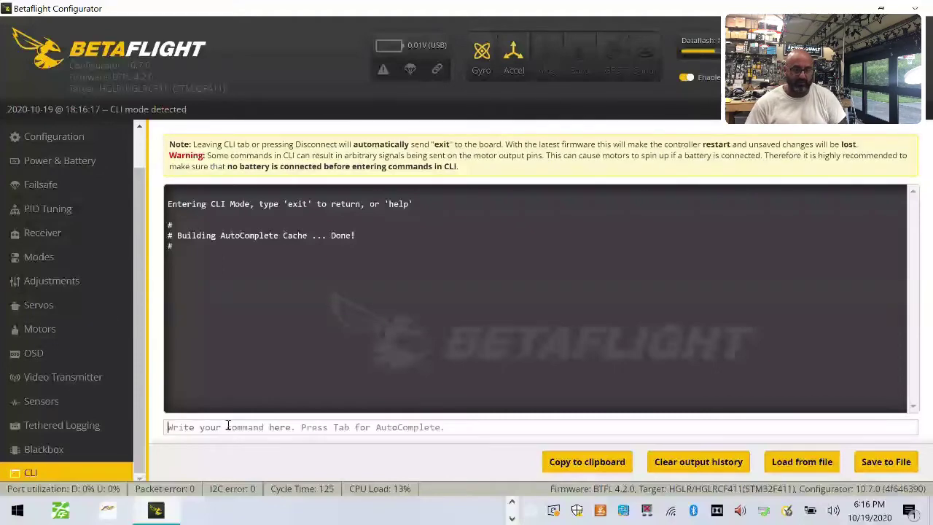
{"action": "scroll", "coordinate": [467, 284], "scroll_direction": "up", "scroll_amount": 2}
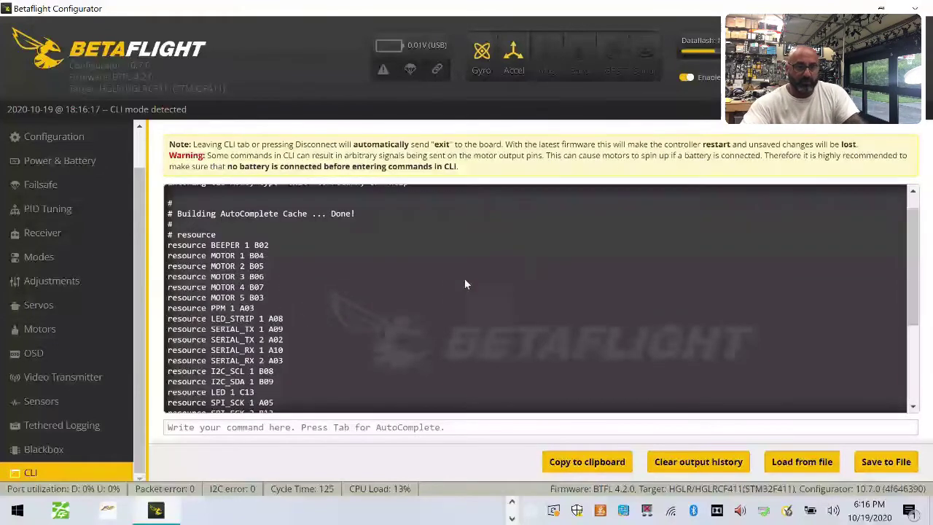
{"action": "scroll", "coordinate": [439, 283], "scroll_direction": "down", "scroll_amount": 3}
{"action": "scroll", "coordinate": [439, 282], "scroll_direction": "up", "scroll_amount": 3}
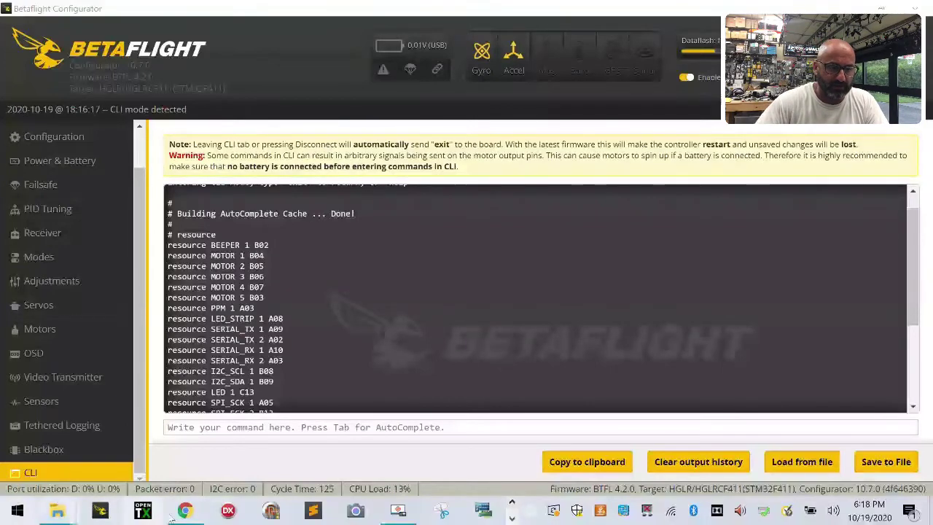
Step: Switch to Chrome and open hglrc.com in place of the flywoo explorer lr search results
{"action": "key", "text": "alt+Tab"}
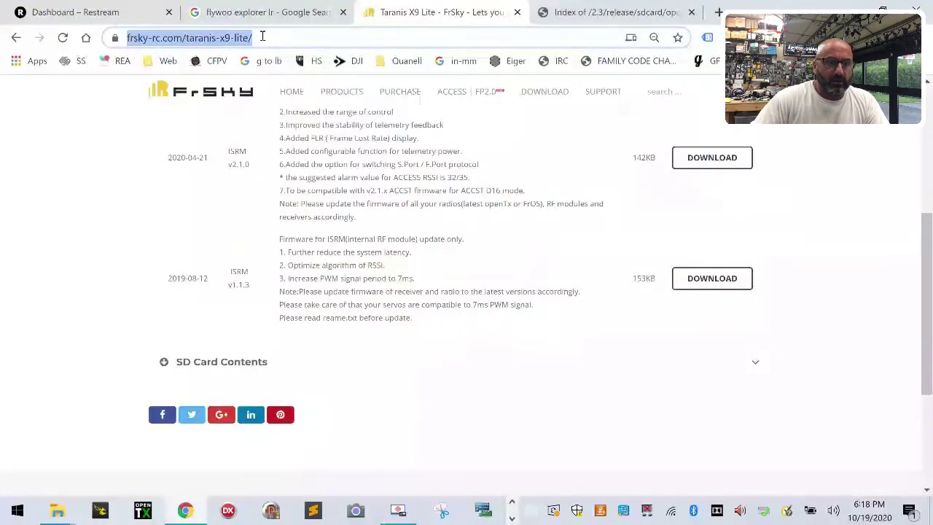
{"action": "left_click", "coordinate": [306, 20]}
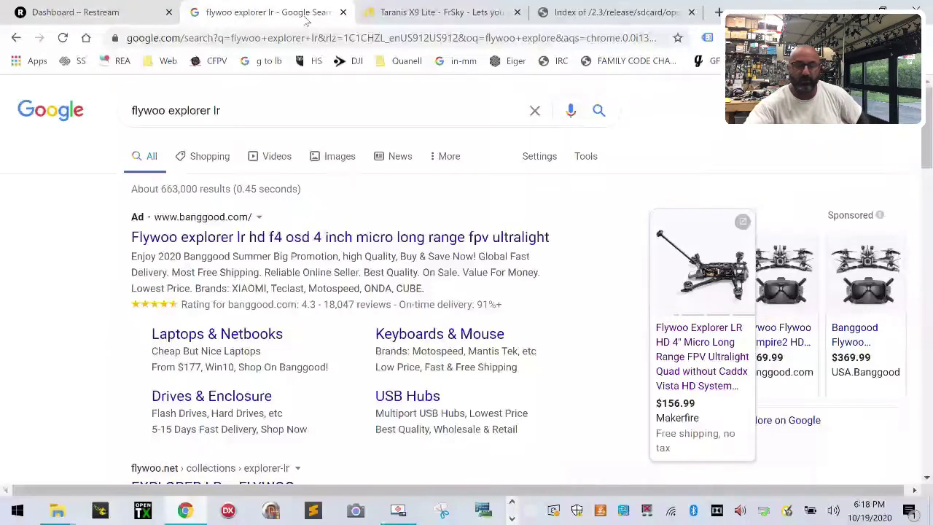
{"action": "left_click", "coordinate": [292, 39]}
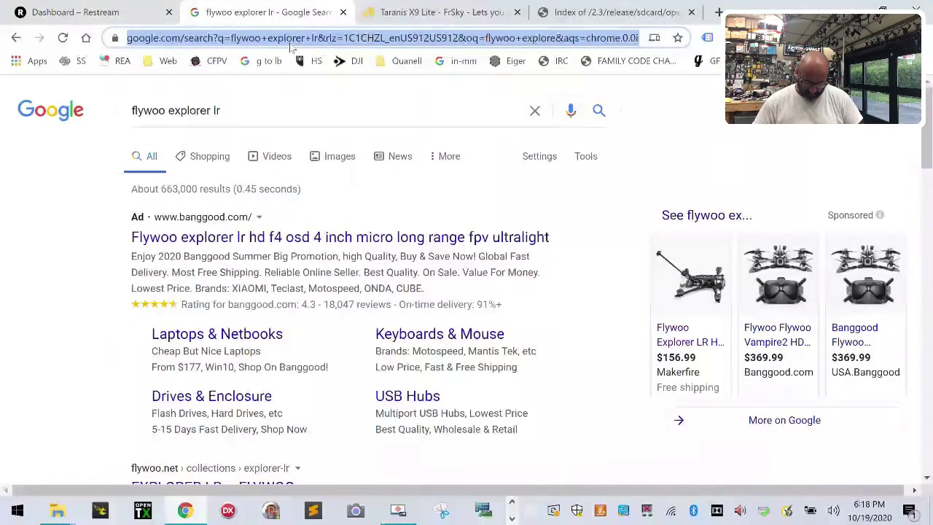
{"action": "type", "text": "gf"}
{"action": "key", "text": "BackSpace"}
{"action": "key", "text": "BackSpace"}
{"action": "type", "text": "hglr"}
{"action": "key", "text": "BackSpace"}
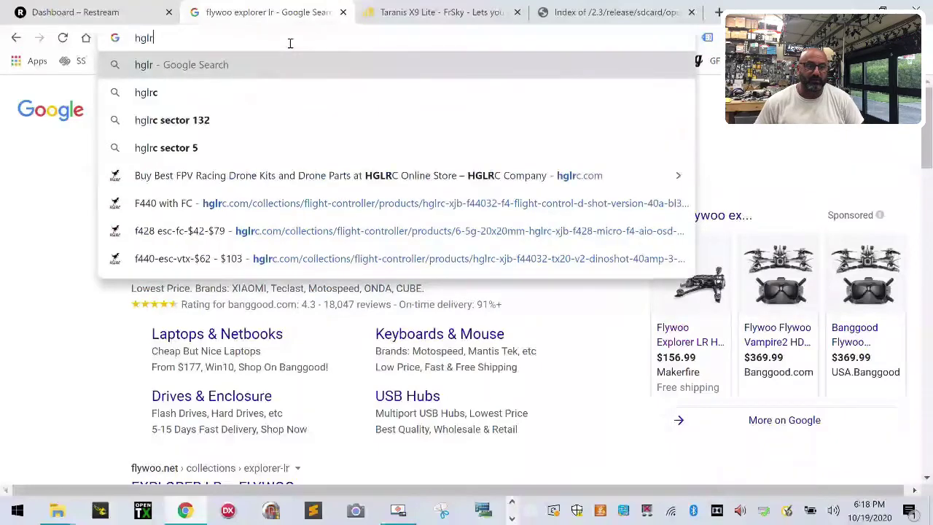
{"action": "type", "text": "c"}
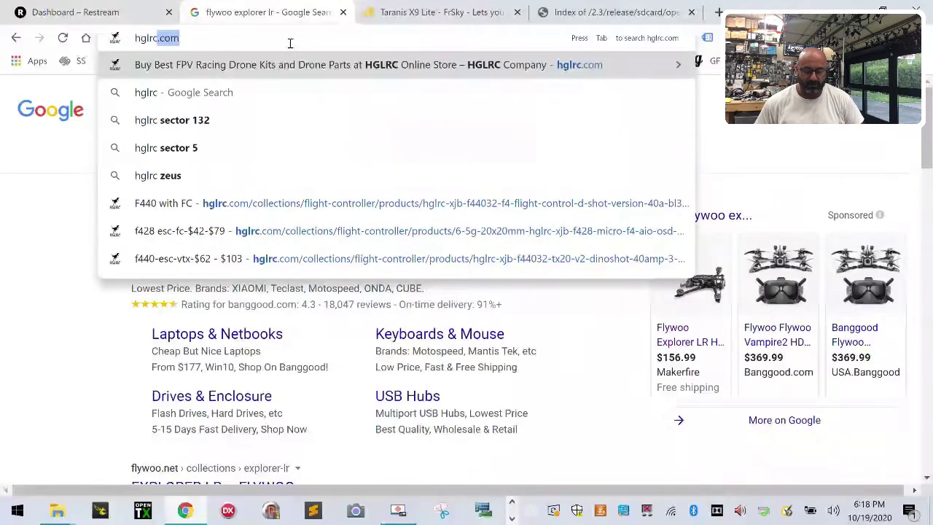
{"action": "key", "text": "Return"}
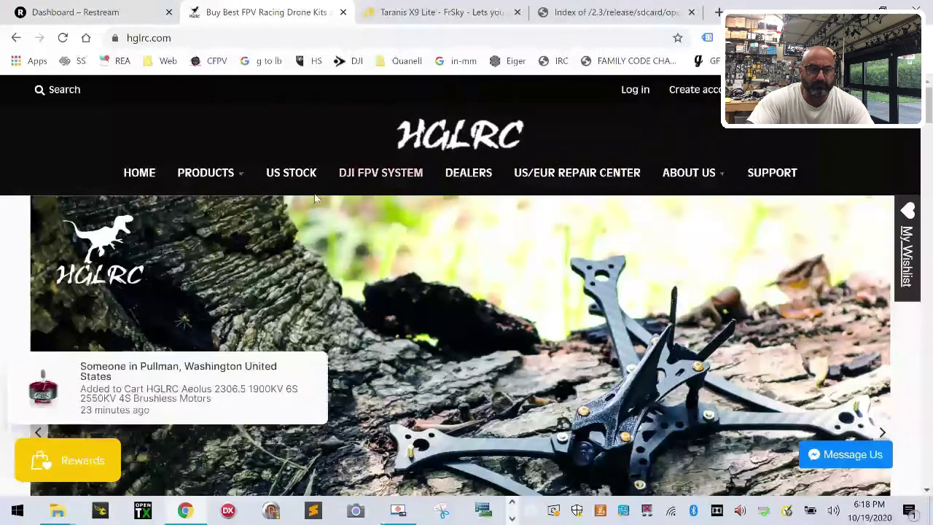
Step: Browse the FC category under the store's flight controller products
{"action": "mouse_move", "coordinate": [202, 181]}
{"action": "mouse_move", "coordinate": [237, 290]}
{"action": "left_click", "coordinate": [333, 292]}
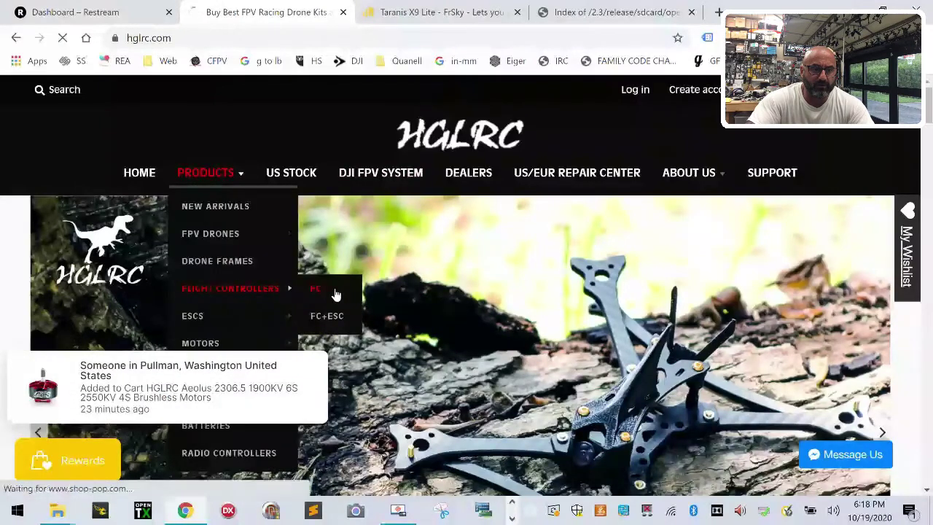
{"action": "scroll", "coordinate": [702, 365], "scroll_direction": "down", "scroll_amount": 5}
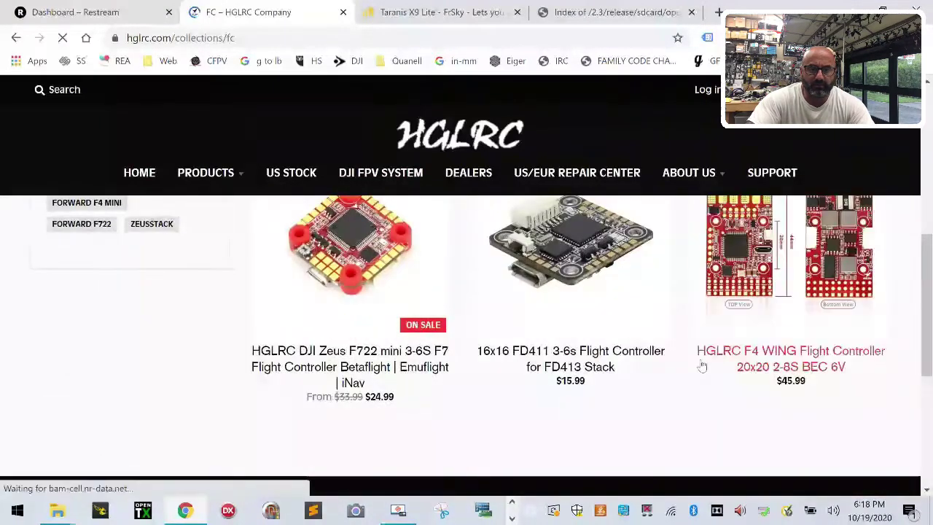
{"action": "scroll", "coordinate": [723, 370], "scroll_direction": "up", "scroll_amount": 5}
{"action": "scroll", "coordinate": [765, 372], "scroll_direction": "down", "scroll_amount": 5}
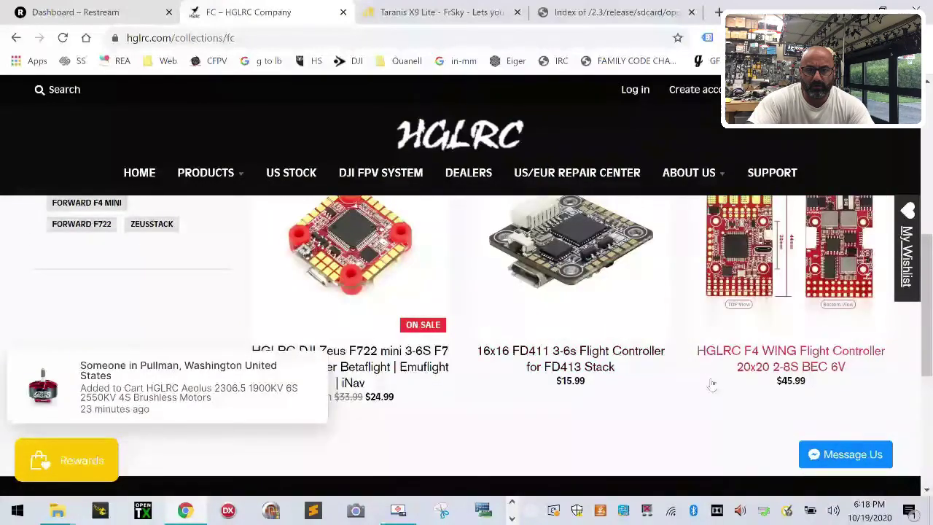
{"action": "scroll", "coordinate": [711, 384], "scroll_direction": "up", "scroll_amount": 5}
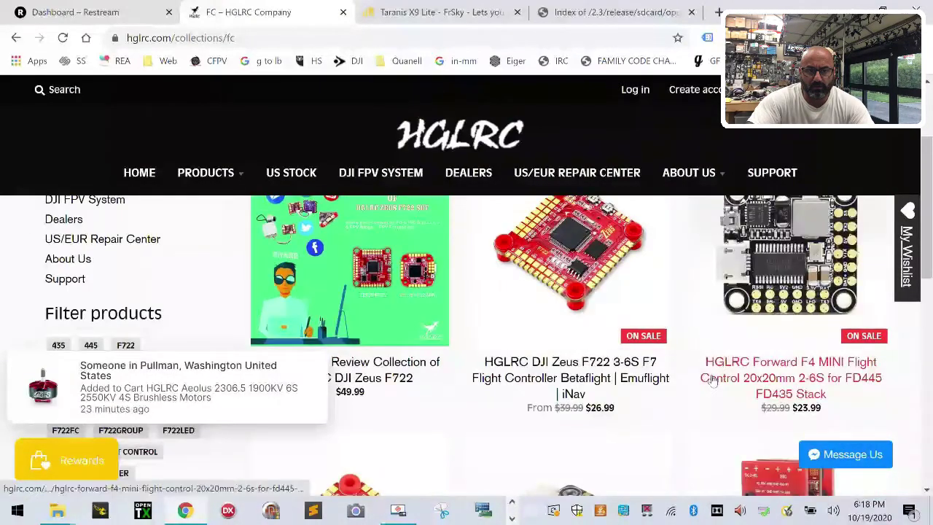
{"action": "scroll", "coordinate": [570, 355], "scroll_direction": "down", "scroll_amount": 6}
{"action": "scroll", "coordinate": [570, 355], "scroll_direction": "up", "scroll_amount": 8}
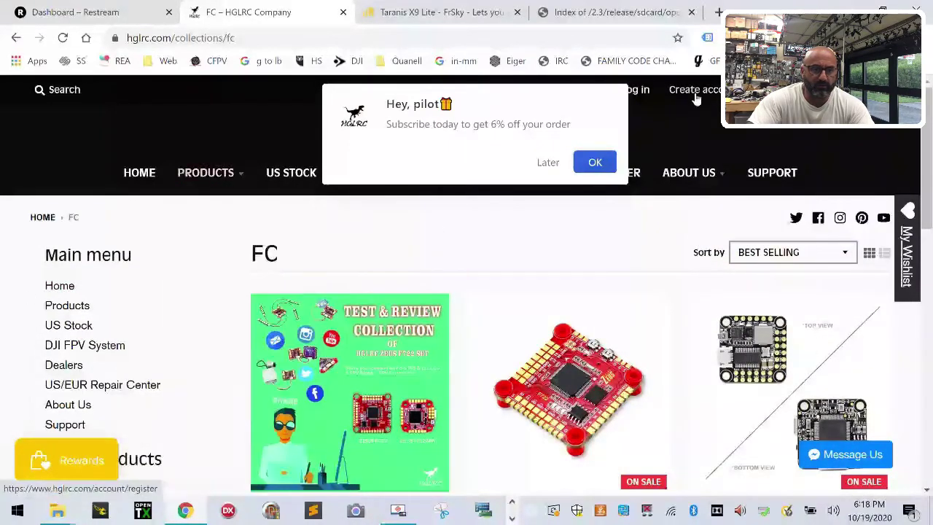
Step: Decline the subscription offer and open the HGLRC Zeus35 AIO product page from the FC+ESC category
{"action": "left_click", "coordinate": [547, 162]}
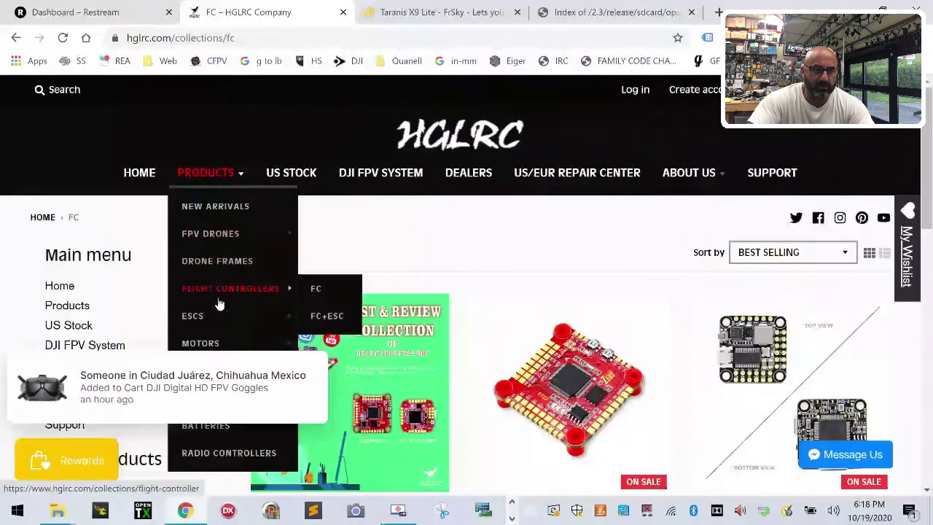
{"action": "left_click", "coordinate": [315, 363]}
{"action": "mouse_move", "coordinate": [200, 175]}
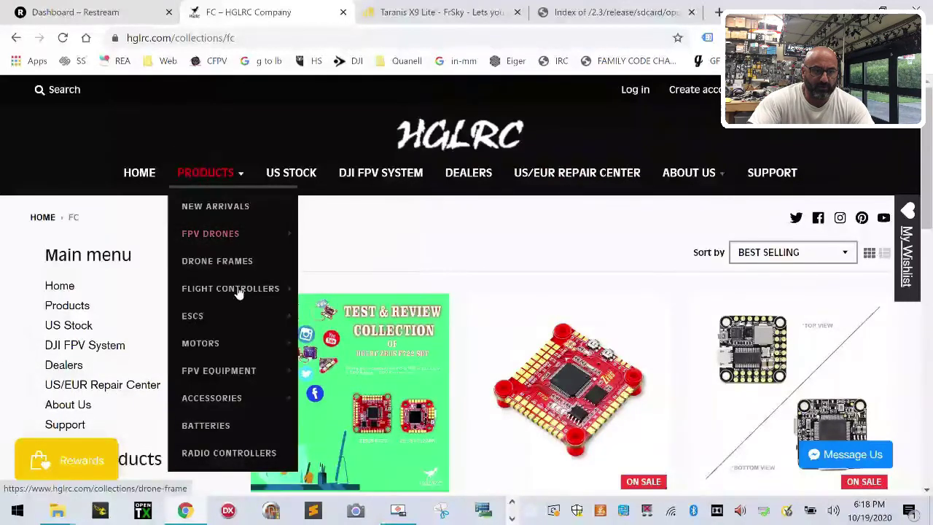
{"action": "mouse_move", "coordinate": [242, 300]}
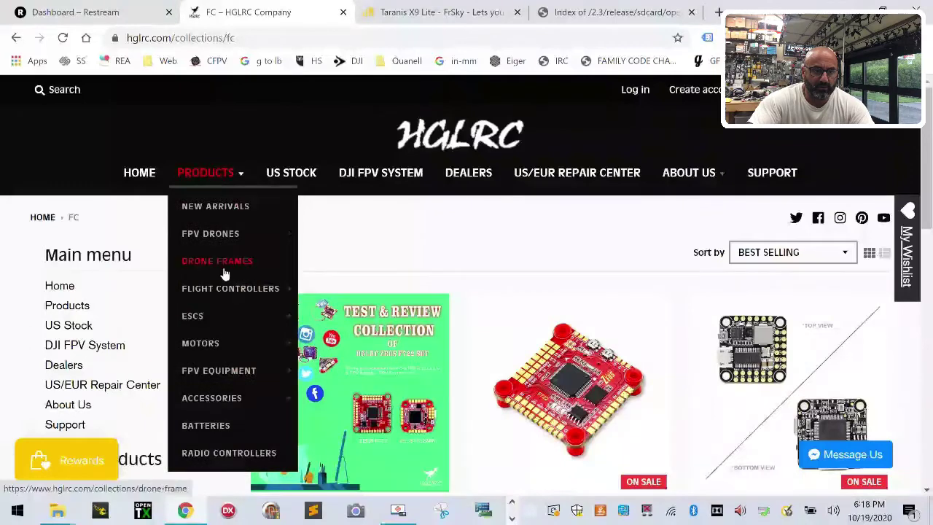
{"action": "left_click", "coordinate": [327, 319]}
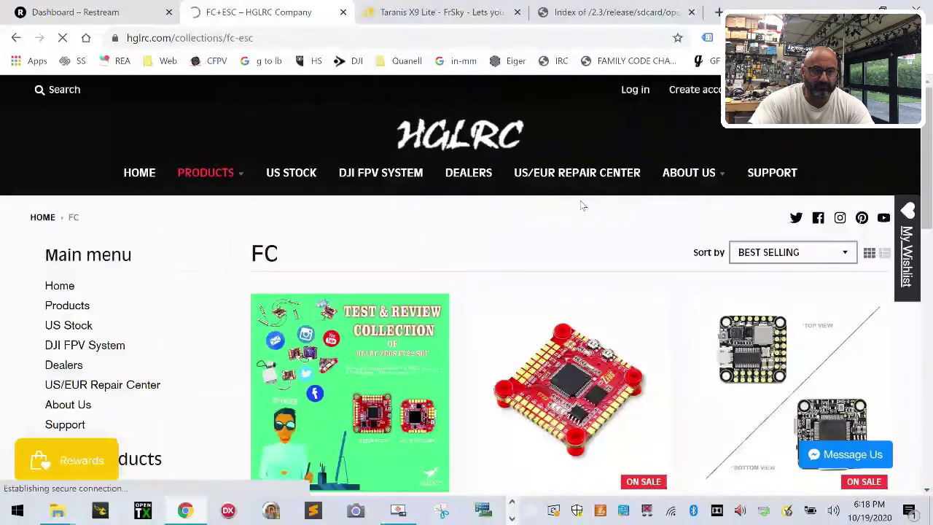
{"action": "scroll", "coordinate": [330, 386], "scroll_direction": "down", "scroll_amount": 2}
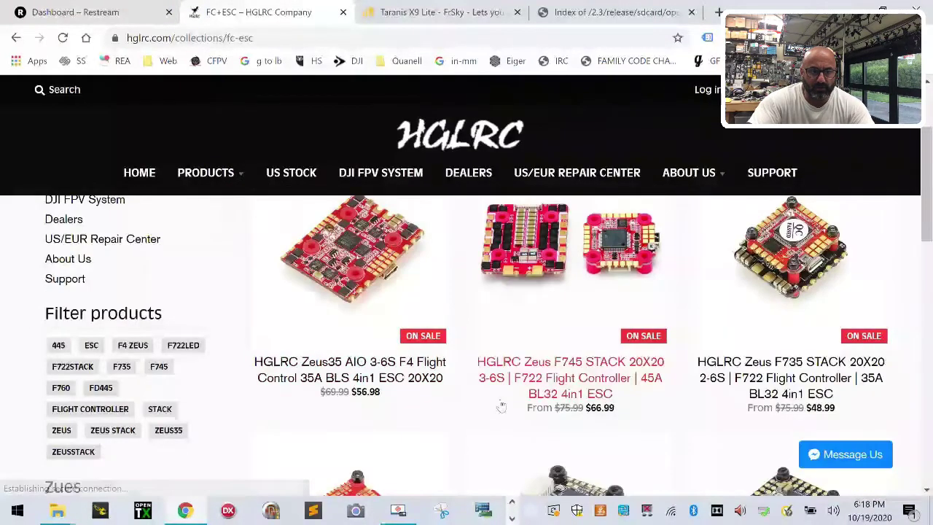
{"action": "left_click", "coordinate": [359, 237]}
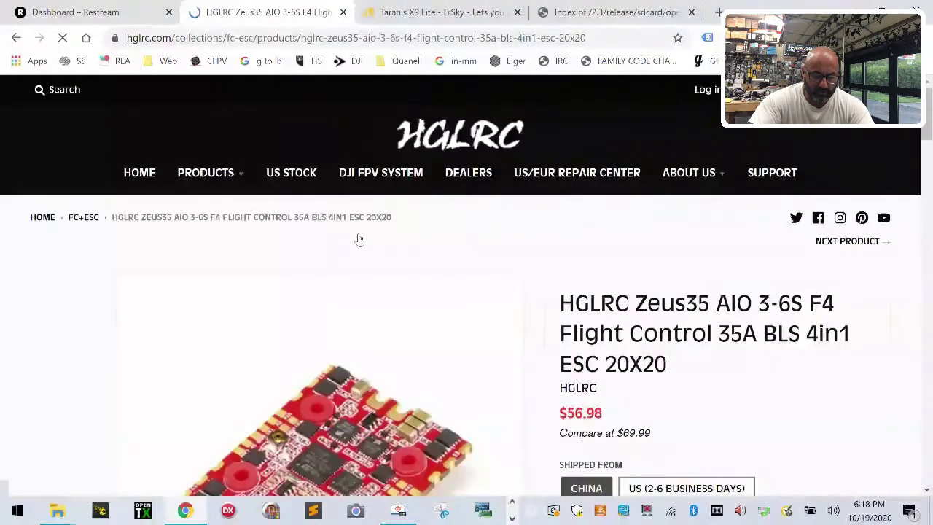
Step: View the Zeus35 AIO gallery photos of the package contents and board dimensions, and magnify the board's pads
{"action": "scroll", "coordinate": [527, 376], "scroll_direction": "down", "scroll_amount": 2}
{"action": "scroll", "coordinate": [437, 368], "scroll_direction": "up", "scroll_amount": 2}
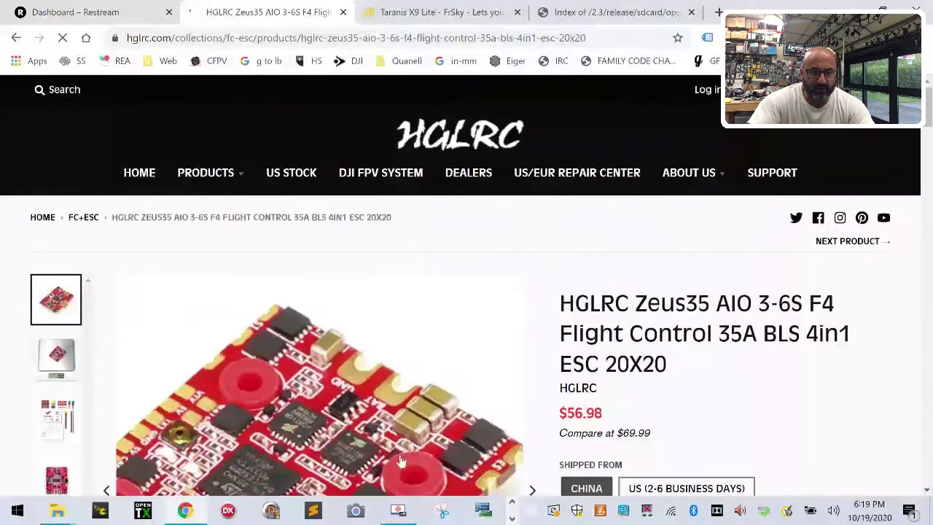
{"action": "left_click", "coordinate": [53, 419]}
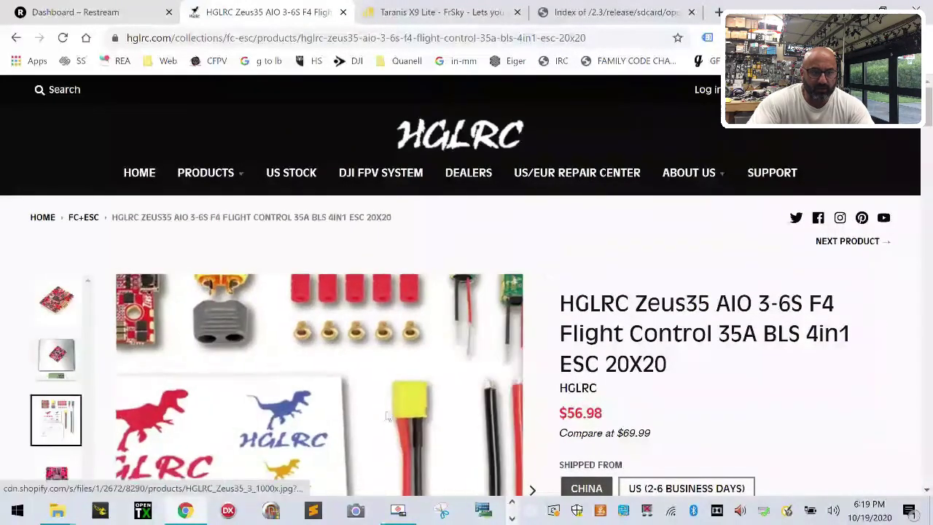
{"action": "scroll", "coordinate": [183, 408], "scroll_direction": "down", "scroll_amount": 3}
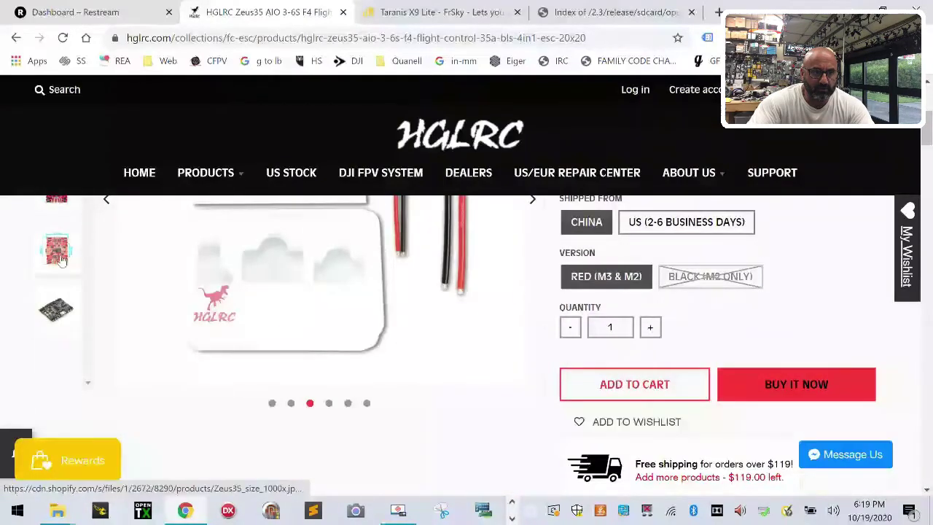
{"action": "left_click", "coordinate": [62, 256]}
{"action": "scroll", "coordinate": [62, 260], "scroll_direction": "up", "scroll_amount": 1}
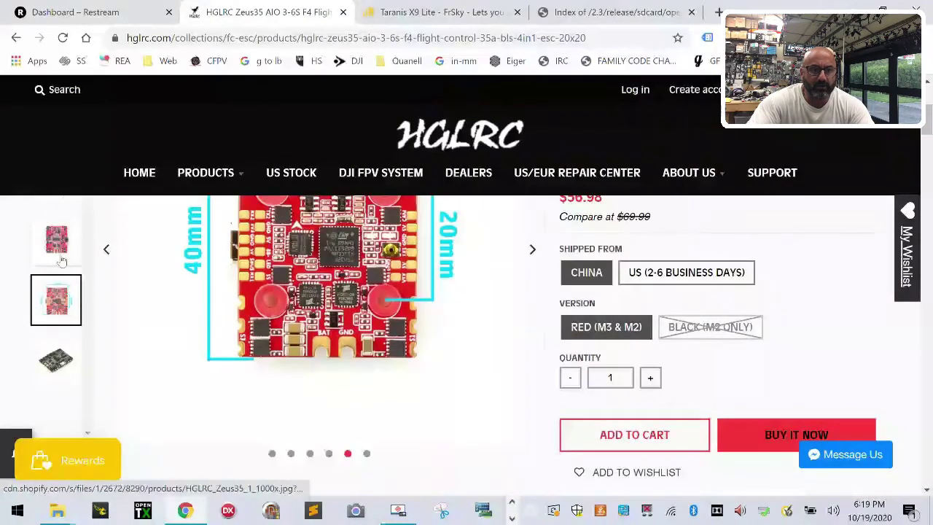
{"action": "mouse_move", "coordinate": [293, 276]}
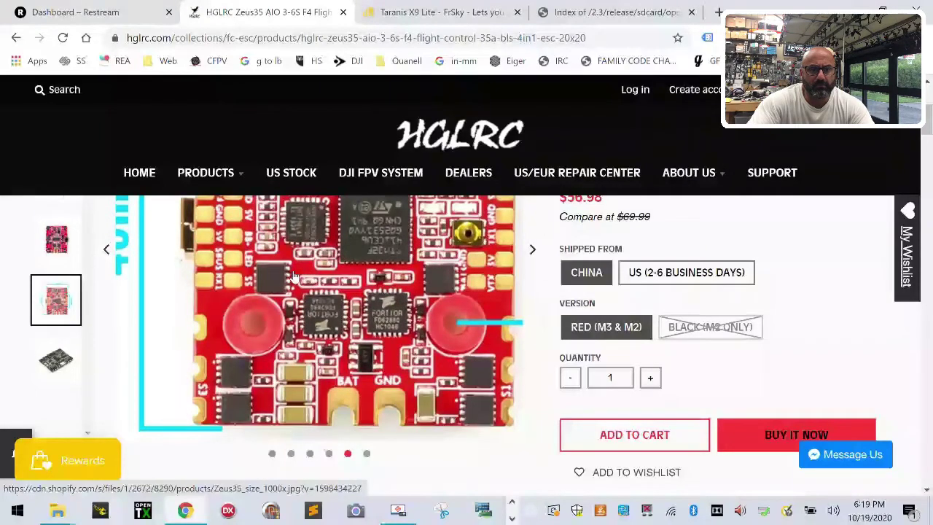
Step: Examine the motor and DJI air unit wiring diagrams in the Zeus35 AIO product description
{"action": "scroll", "coordinate": [293, 276], "scroll_direction": "down", "scroll_amount": 15}
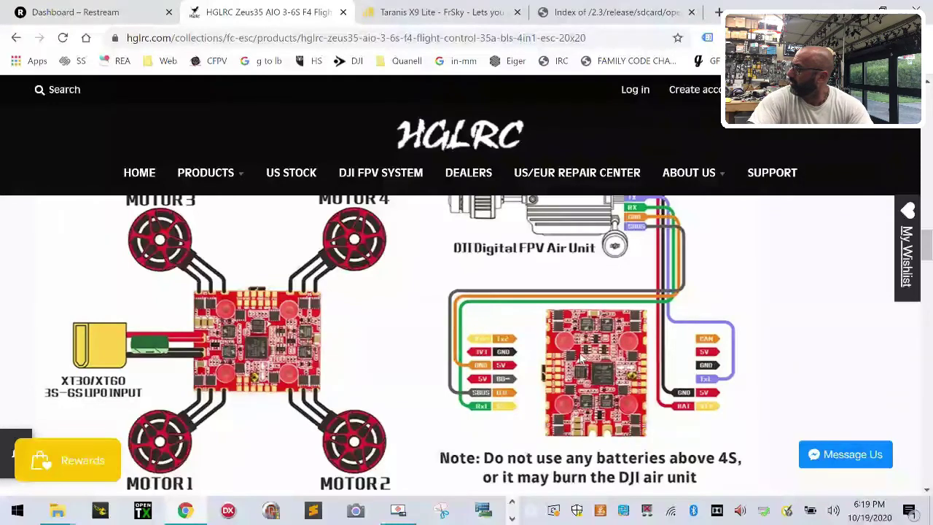
{"action": "scroll", "coordinate": [581, 357], "scroll_direction": "down", "scroll_amount": 5}
{"action": "scroll", "coordinate": [500, 364], "scroll_direction": "up", "scroll_amount": 5}
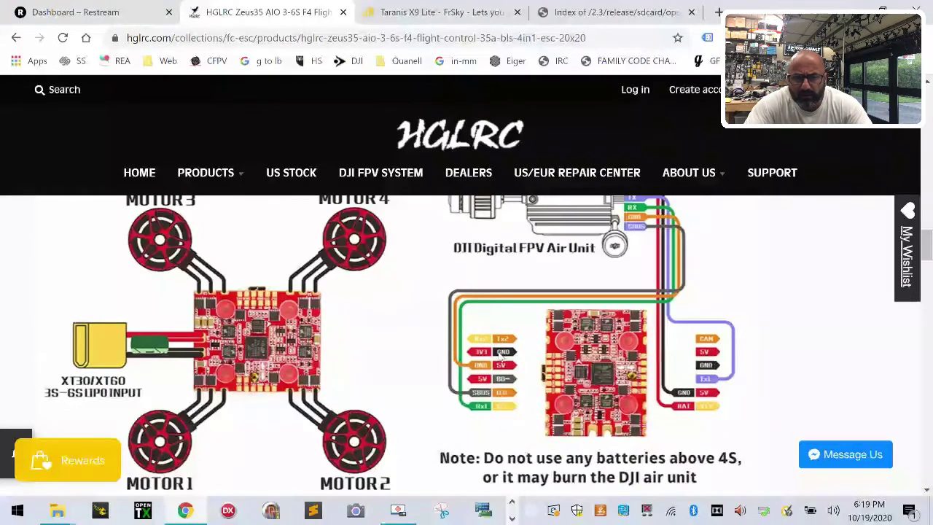
{"action": "scroll", "coordinate": [501, 353], "scroll_direction": "up", "scroll_amount": 10}
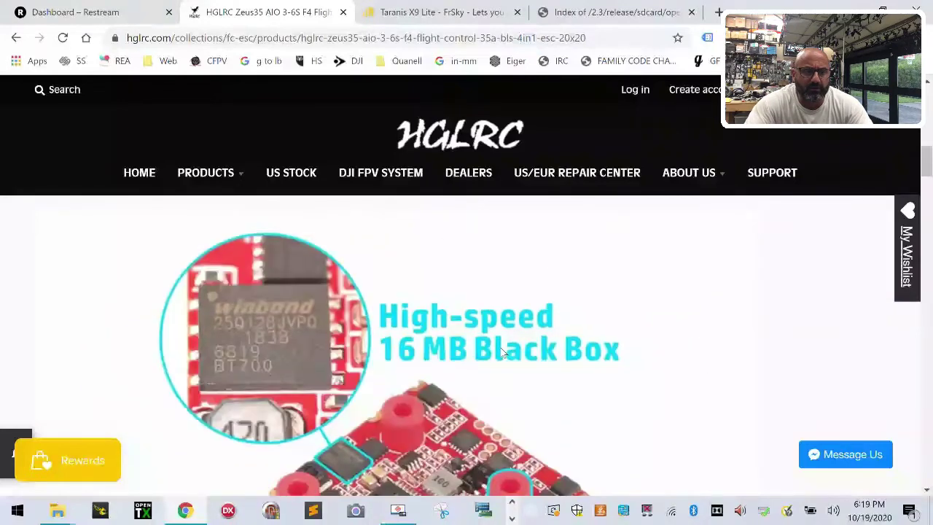
Step: Examine the receiver, camera, VTX and DJI air unit wiring diagrams in the Zeus35 AIO product description
{"action": "scroll", "coordinate": [501, 353], "scroll_direction": "up", "scroll_amount": 5}
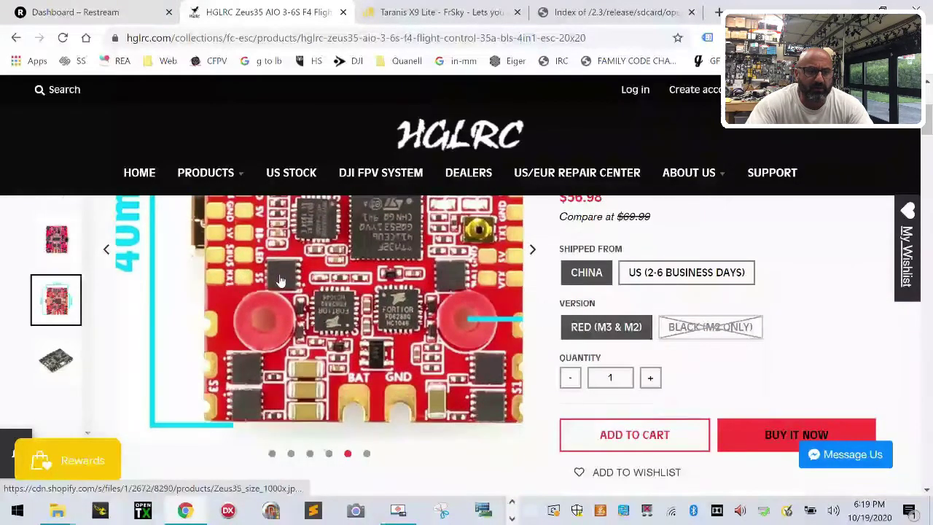
{"action": "scroll", "coordinate": [280, 282], "scroll_direction": "down", "scroll_amount": 15}
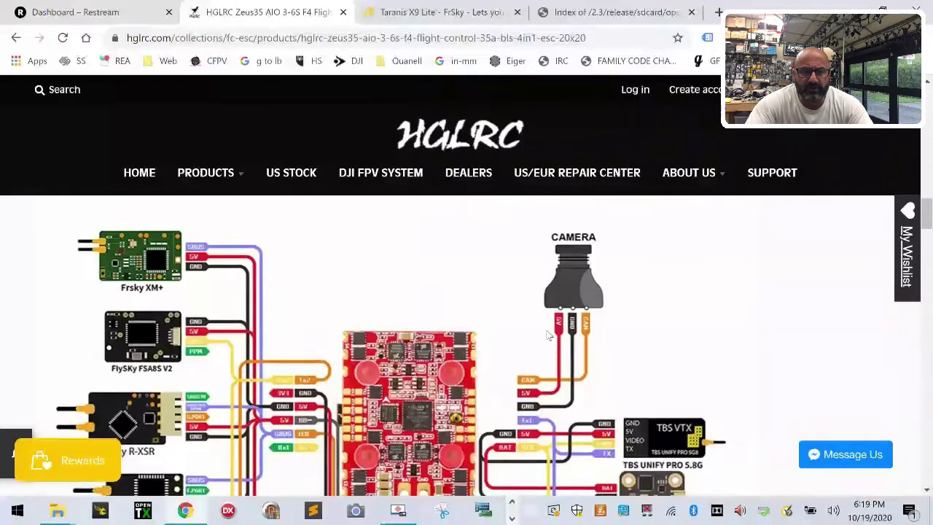
{"action": "scroll", "coordinate": [546, 335], "scroll_direction": "down", "scroll_amount": 4}
{"action": "scroll", "coordinate": [546, 336], "scroll_direction": "up", "scroll_amount": 4}
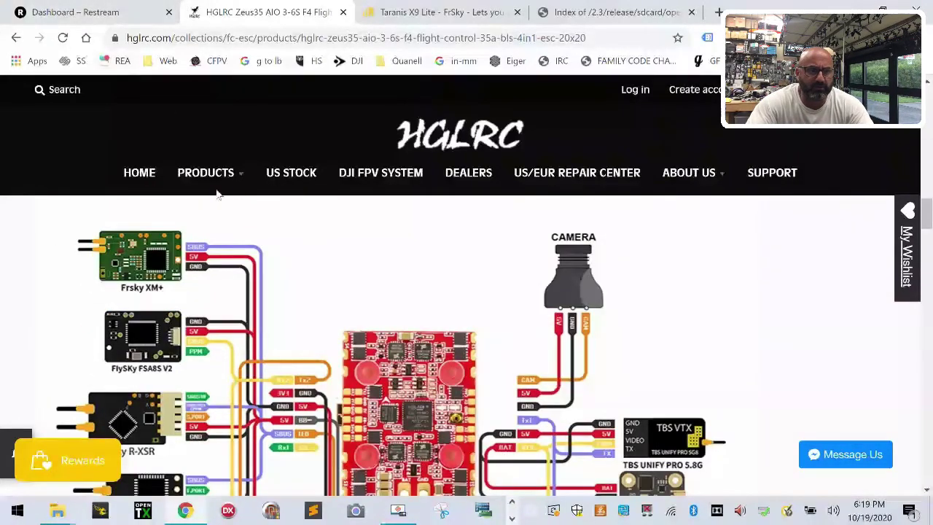
{"action": "scroll", "coordinate": [508, 407], "scroll_direction": "down", "scroll_amount": 2}
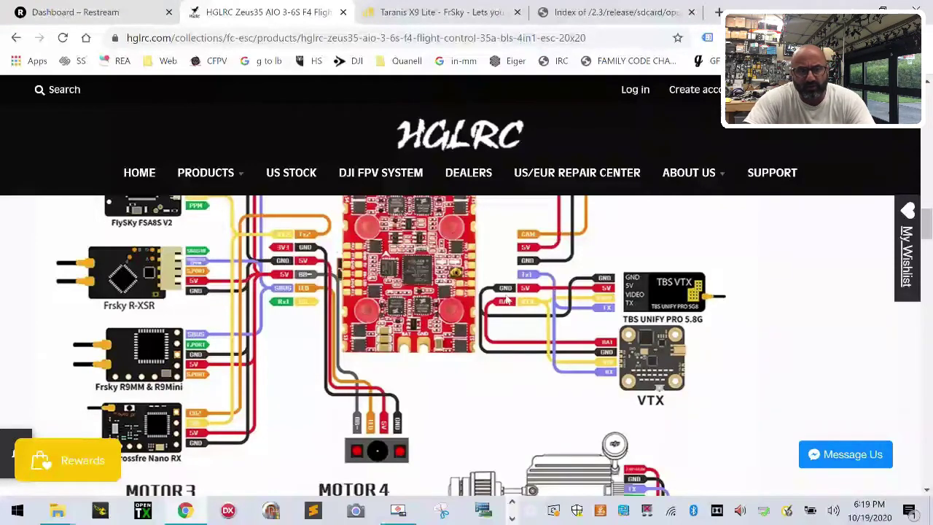
{"action": "scroll", "coordinate": [508, 299], "scroll_direction": "up", "scroll_amount": 2}
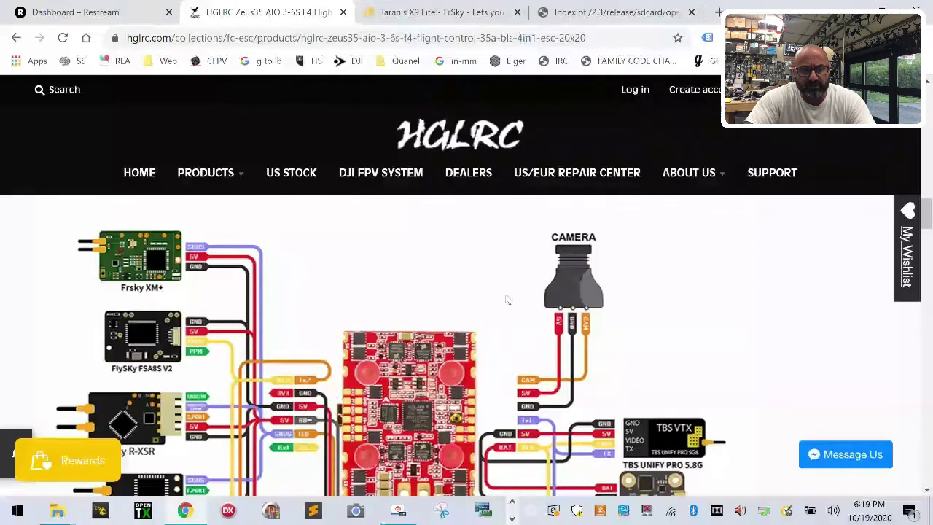
{"action": "scroll", "coordinate": [508, 299], "scroll_direction": "down", "scroll_amount": 2}
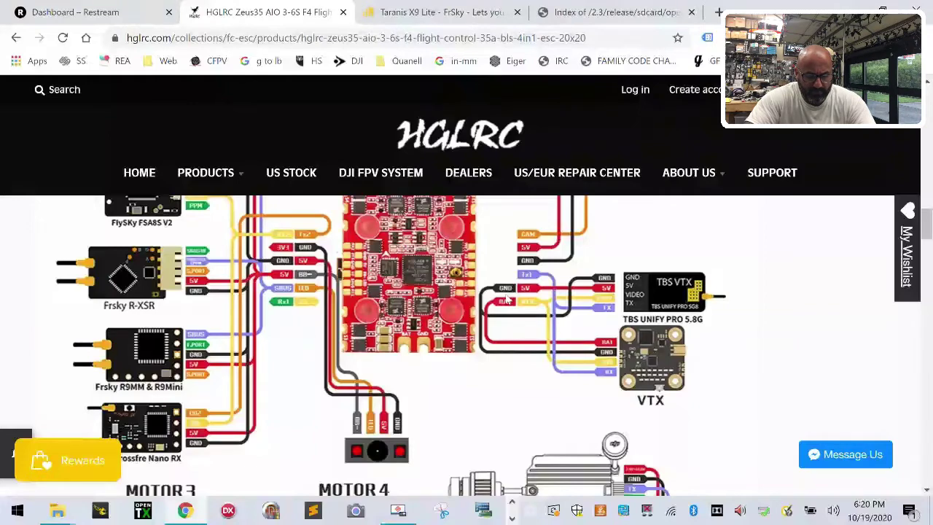
{"action": "scroll", "coordinate": [641, 280], "scroll_direction": "up", "scroll_amount": 2}
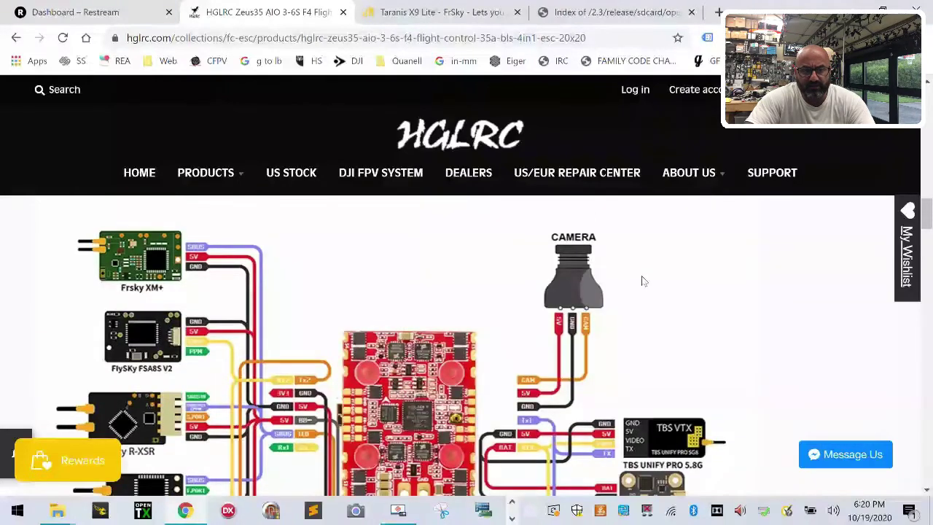
{"action": "scroll", "coordinate": [642, 281], "scroll_direction": "down", "scroll_amount": 7}
{"action": "scroll", "coordinate": [642, 281], "scroll_direction": "up", "scroll_amount": 2}
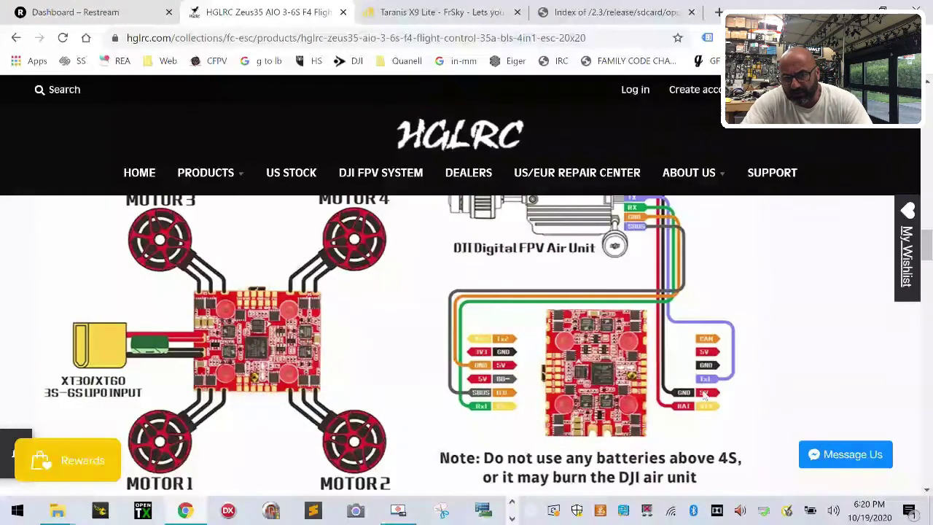
Step: Find and open the linked article on using GPS with the FD411 FC and Zeus35 AIO board through softserial
{"action": "scroll", "coordinate": [602, 410], "scroll_direction": "down", "scroll_amount": 15}
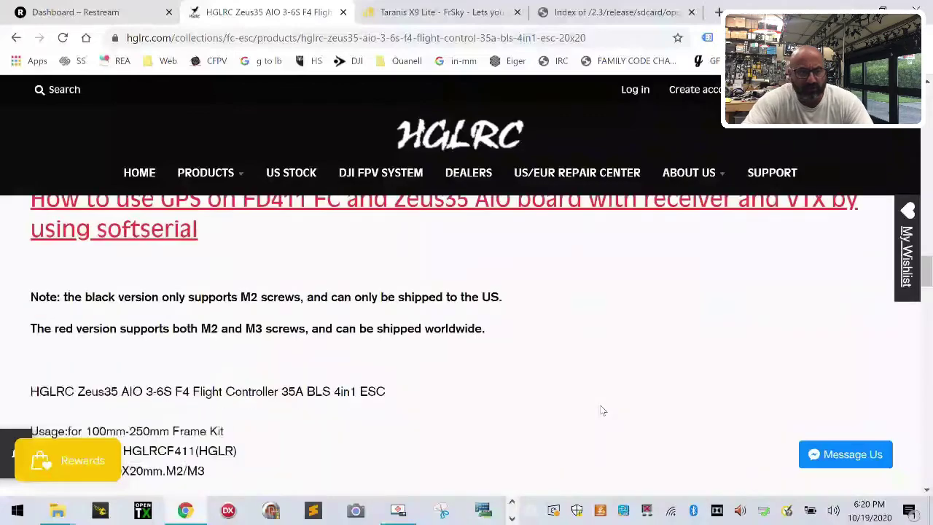
{"action": "scroll", "coordinate": [483, 395], "scroll_direction": "down", "scroll_amount": 5}
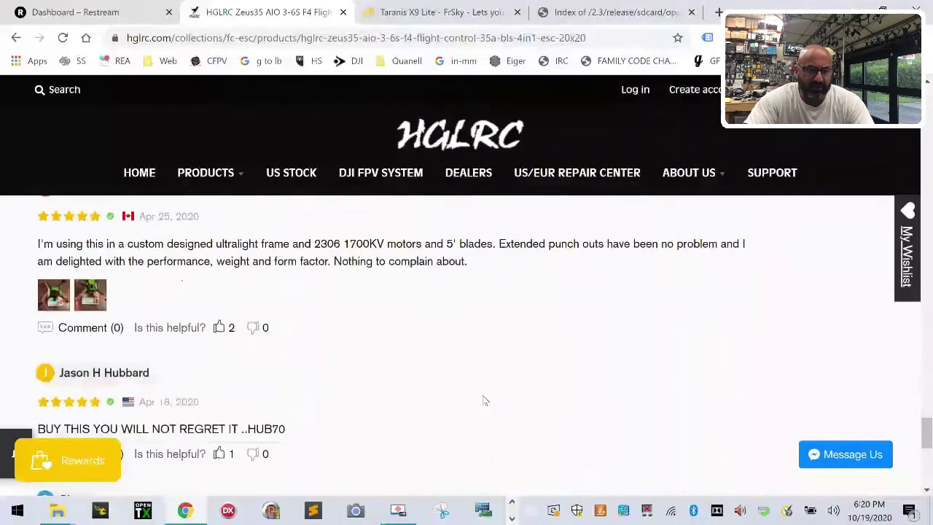
{"action": "scroll", "coordinate": [473, 379], "scroll_direction": "up", "scroll_amount": 15}
{"action": "scroll", "coordinate": [473, 379], "scroll_direction": "up", "scroll_amount": 5}
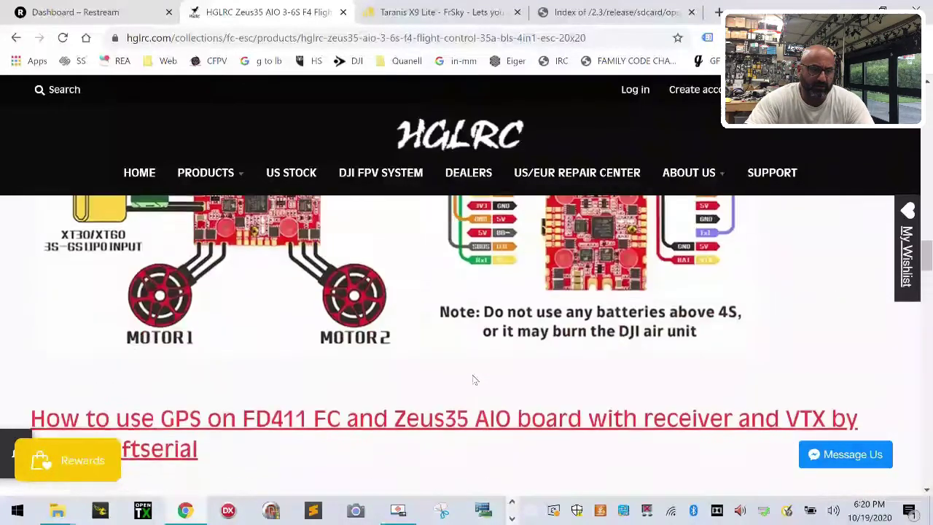
{"action": "scroll", "coordinate": [466, 376], "scroll_direction": "down", "scroll_amount": 2}
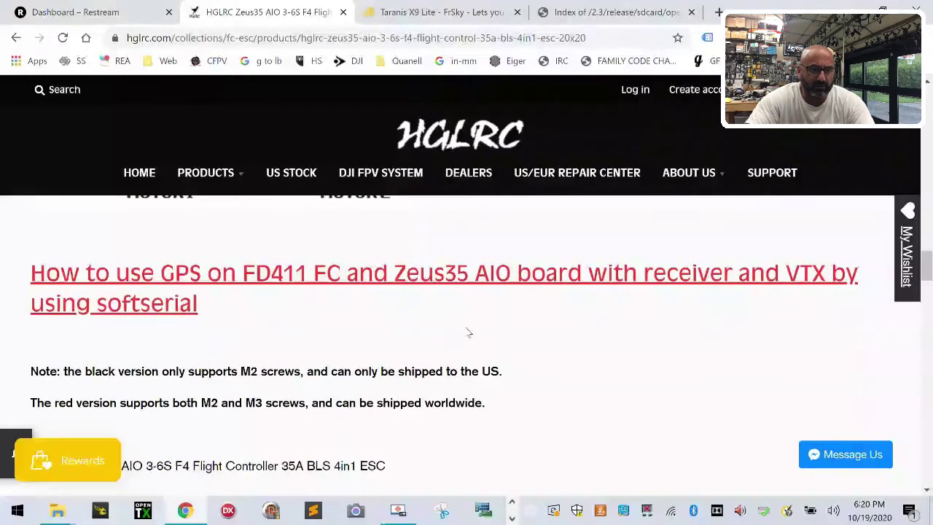
{"action": "left_click", "coordinate": [495, 274]}
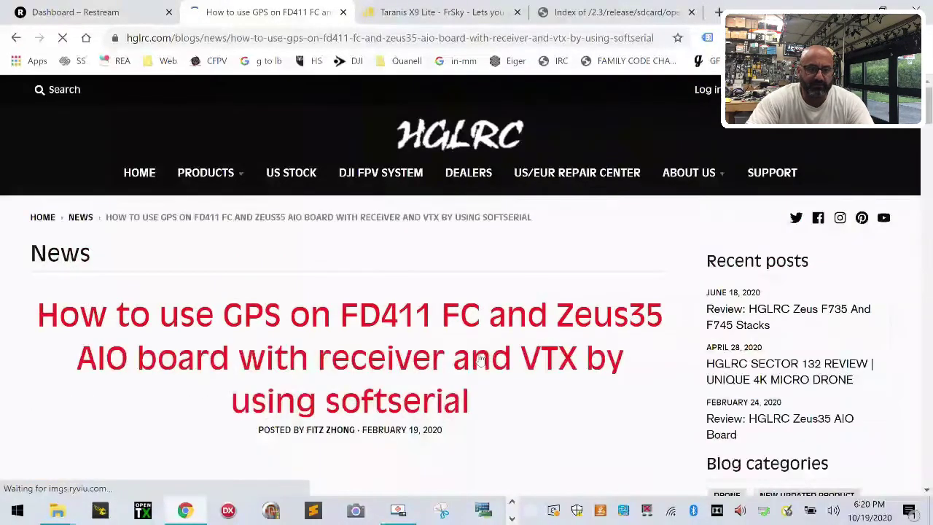
Step: Look through the article's SOFTSERIAL configuration screenshot and the first GPS, VTX and camera wiring diagram
{"action": "scroll", "coordinate": [481, 361], "scroll_direction": "down", "scroll_amount": 9}
{"action": "scroll", "coordinate": [474, 364], "scroll_direction": "up", "scroll_amount": 5}
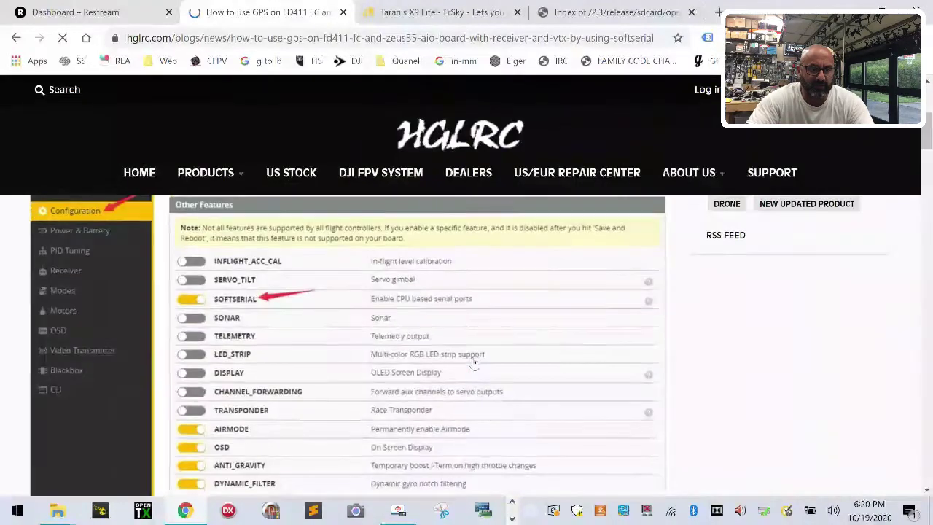
{"action": "scroll", "coordinate": [473, 365], "scroll_direction": "down", "scroll_amount": 5}
{"action": "scroll", "coordinate": [475, 364], "scroll_direction": "down", "scroll_amount": 2}
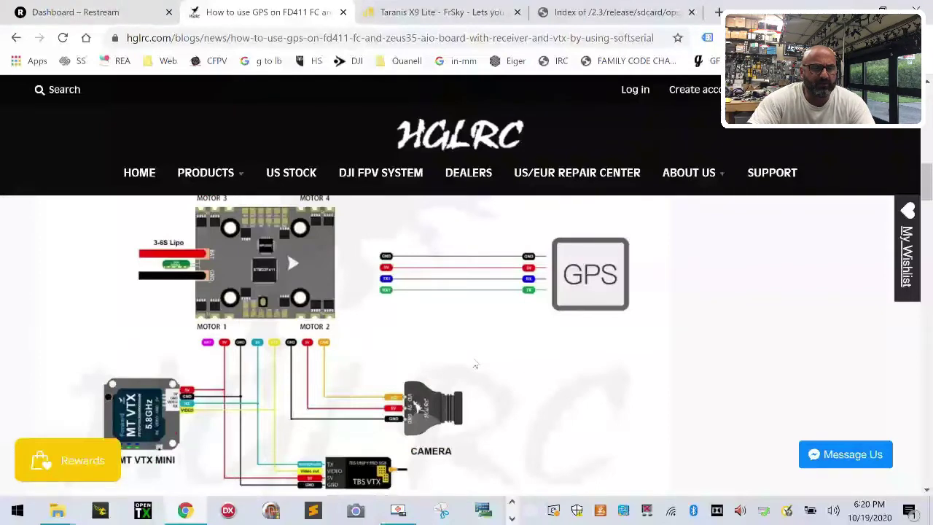
{"action": "scroll", "coordinate": [470, 377], "scroll_direction": "down", "scroll_amount": 2}
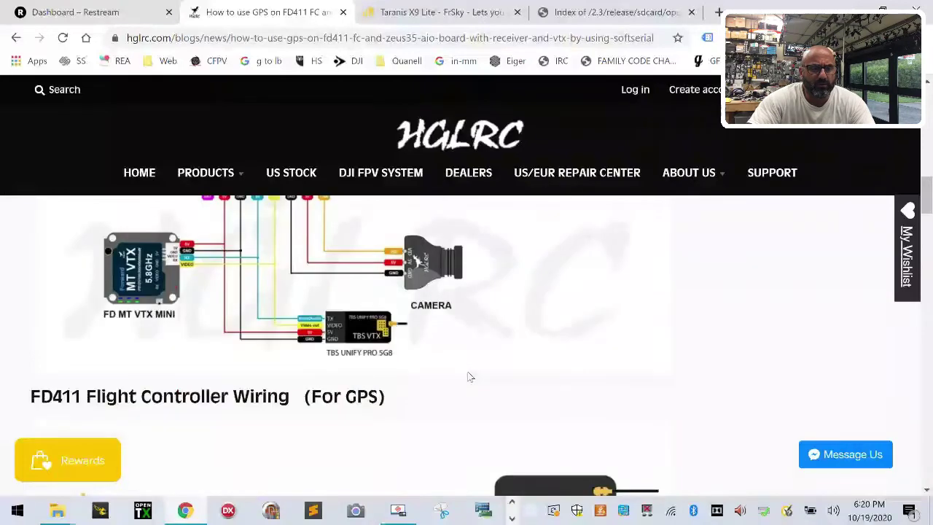
Step: Examine the FD411 flight controller wiring diagram for GPS, including the VTX, receiver and S5 pad connections
{"action": "scroll", "coordinate": [470, 376], "scroll_direction": "down", "scroll_amount": 6}
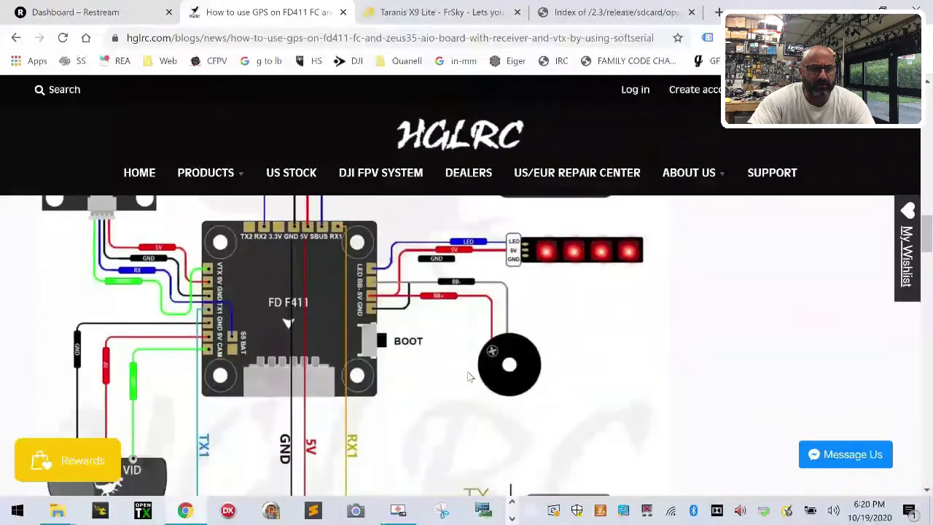
{"action": "scroll", "coordinate": [470, 377], "scroll_direction": "up", "scroll_amount": 2}
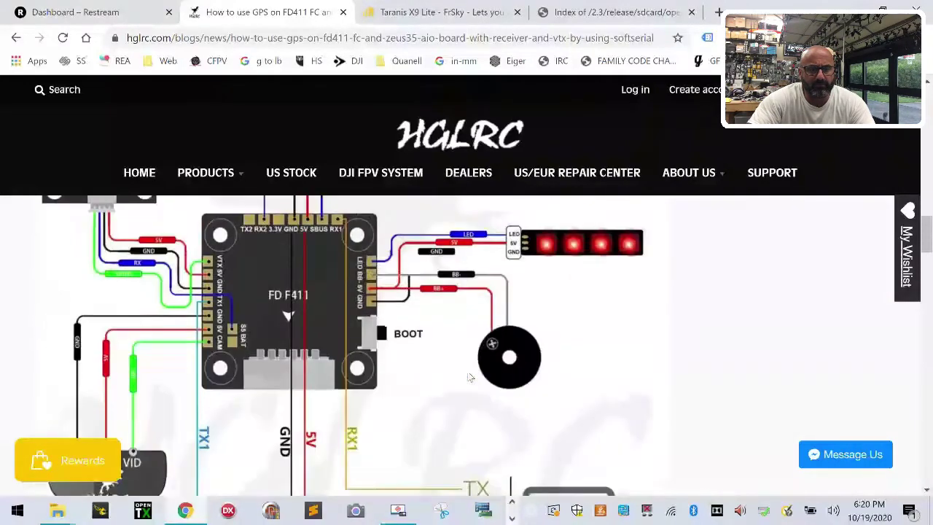
{"action": "scroll", "coordinate": [470, 377], "scroll_direction": "down", "scroll_amount": 2}
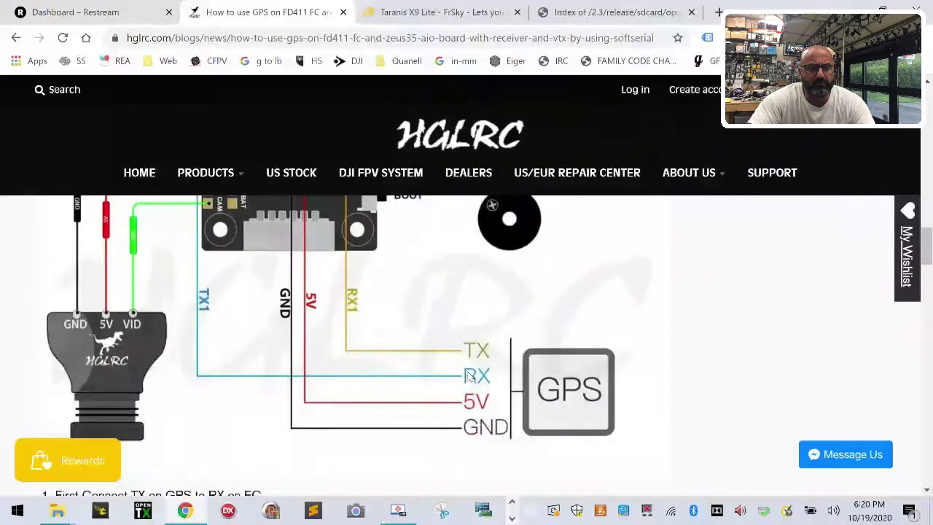
{"action": "scroll", "coordinate": [470, 377], "scroll_direction": "up", "scroll_amount": 2}
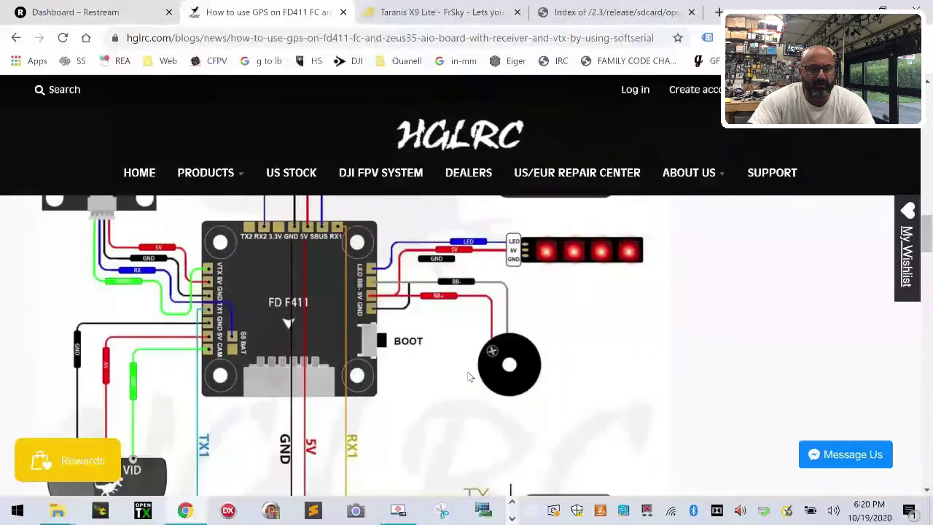
{"action": "scroll", "coordinate": [470, 377], "scroll_direction": "up", "scroll_amount": 2}
{"action": "scroll", "coordinate": [470, 377], "scroll_direction": "down", "scroll_amount": 4}
{"action": "scroll", "coordinate": [470, 377], "scroll_direction": "up", "scroll_amount": 4}
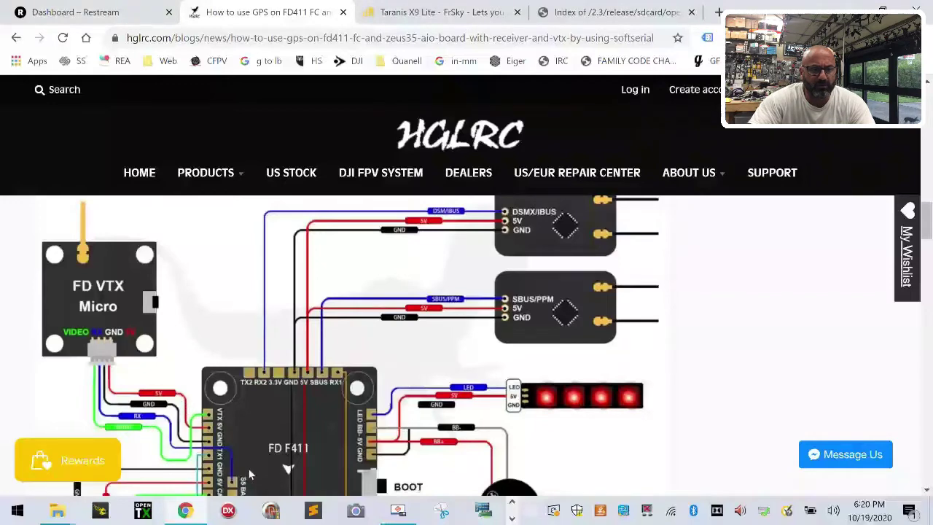
{"action": "scroll", "coordinate": [264, 462], "scroll_direction": "down", "scroll_amount": 2}
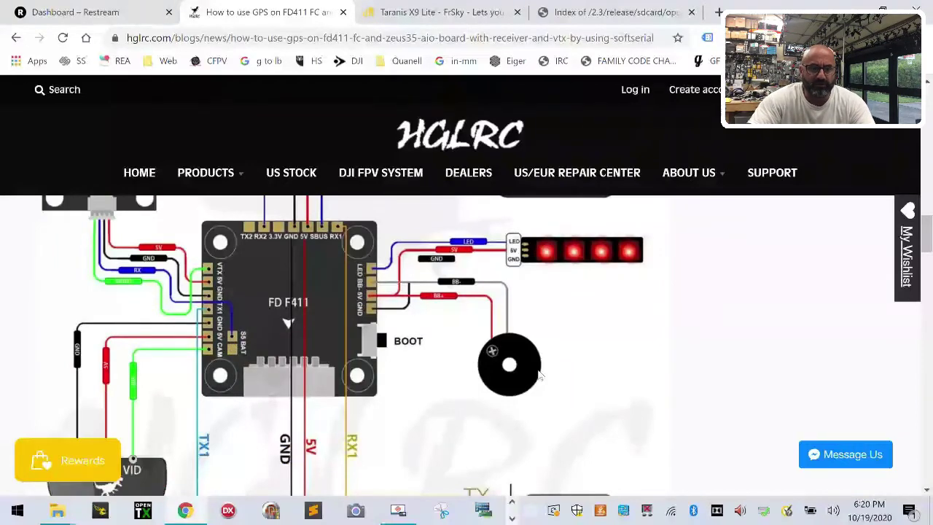
Step: Skim the rest of the softserial article and read its numbered GPS and VTX connection instructions
{"action": "scroll", "coordinate": [539, 374], "scroll_direction": "down", "scroll_amount": 20}
{"action": "scroll", "coordinate": [537, 368], "scroll_direction": "up", "scroll_amount": 4}
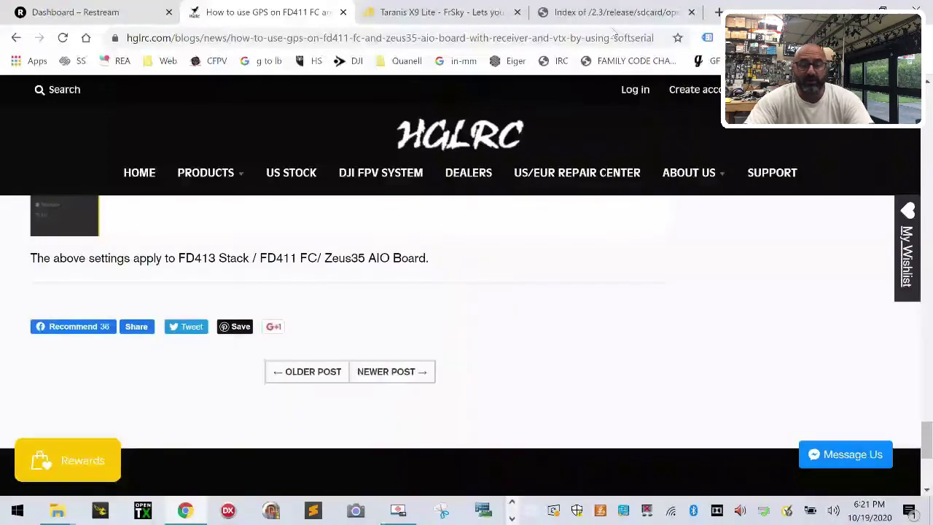
{"action": "scroll", "coordinate": [351, 311], "scroll_direction": "up", "scroll_amount": 20}
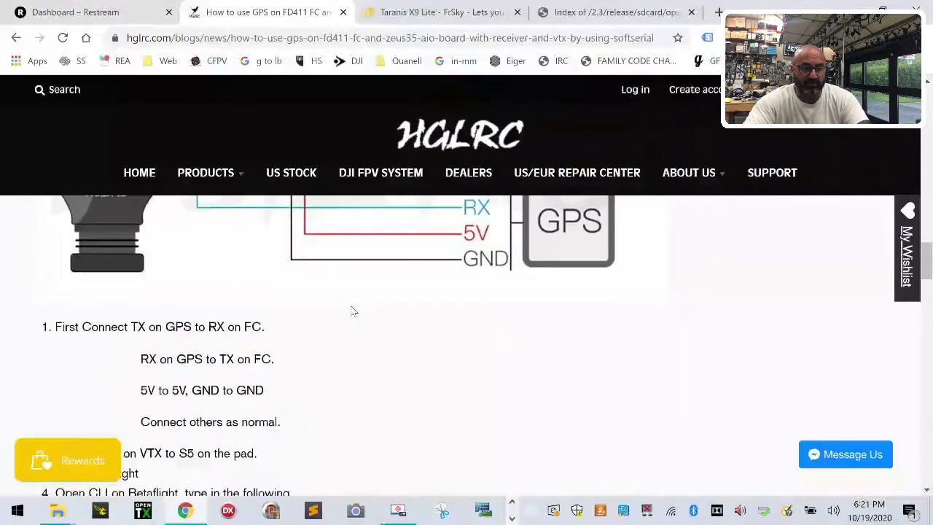
{"action": "scroll", "coordinate": [351, 311], "scroll_direction": "up", "scroll_amount": 5}
{"action": "scroll", "coordinate": [204, 402], "scroll_direction": "down", "scroll_amount": 9}
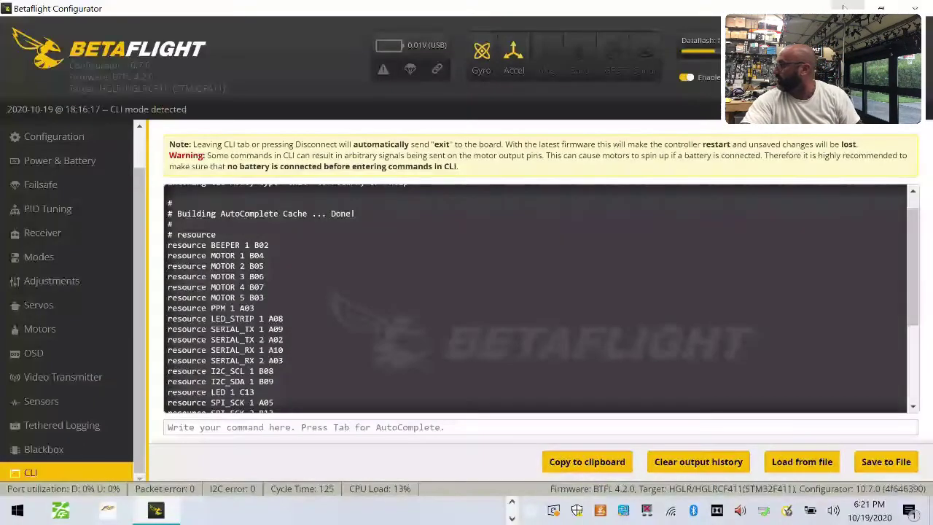
Step: Switch to the Betaflight Configurator CLI and highlight the SERIAL_TX 1 and MOTOR 5 entries in the resource list
{"action": "scroll", "coordinate": [398, 373], "scroll_direction": "down", "scroll_amount": 4}
{"action": "scroll", "coordinate": [399, 374], "scroll_direction": "up", "scroll_amount": 4}
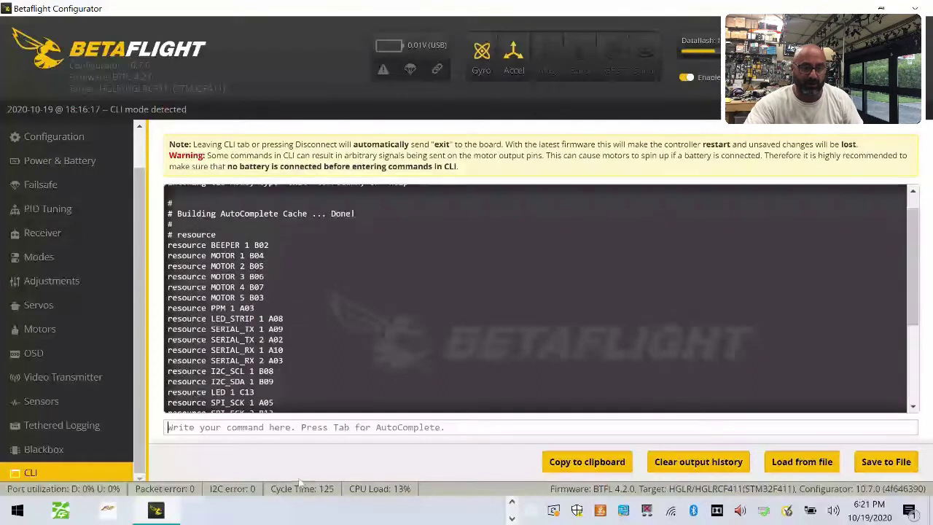
{"action": "left_click", "coordinate": [344, 426]}
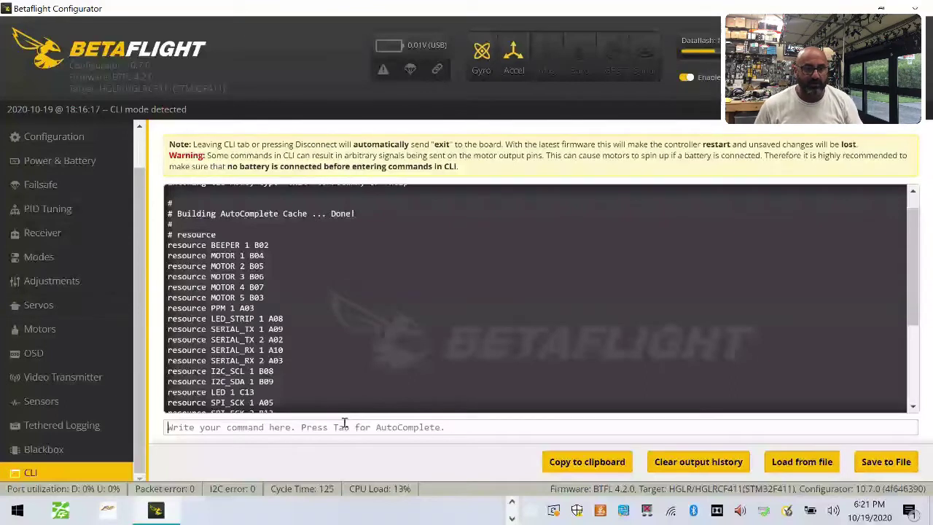
{"action": "left_click_drag", "start_coordinate": [299, 340], "coordinate": [168, 326]}
{"action": "left_click", "coordinate": [298, 331]}
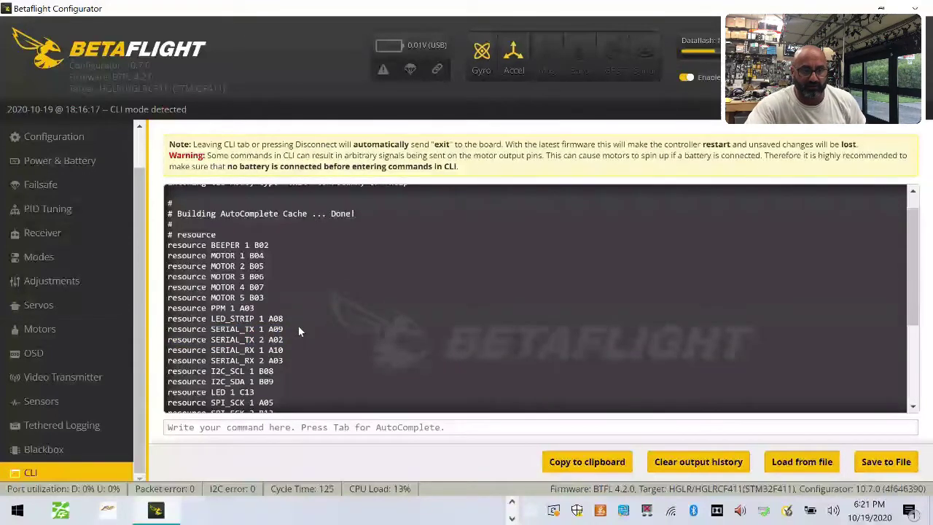
{"action": "left_click_drag", "start_coordinate": [298, 332], "coordinate": [169, 337]}
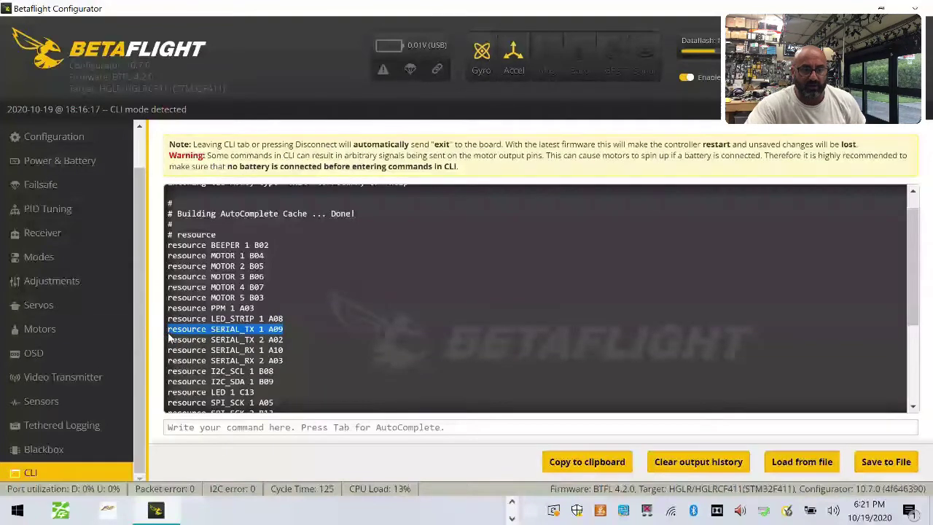
{"action": "left_click", "coordinate": [319, 428]}
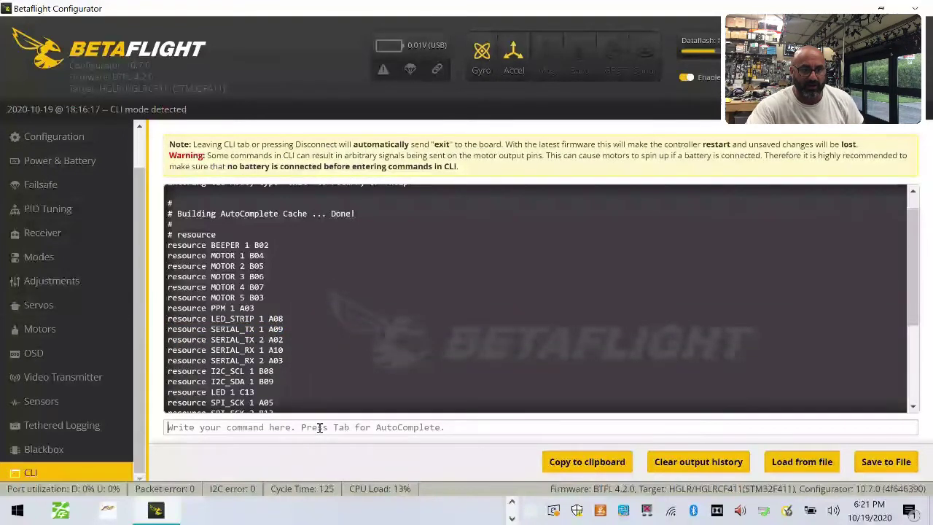
{"action": "left_click_drag", "start_coordinate": [268, 297], "coordinate": [208, 299]}
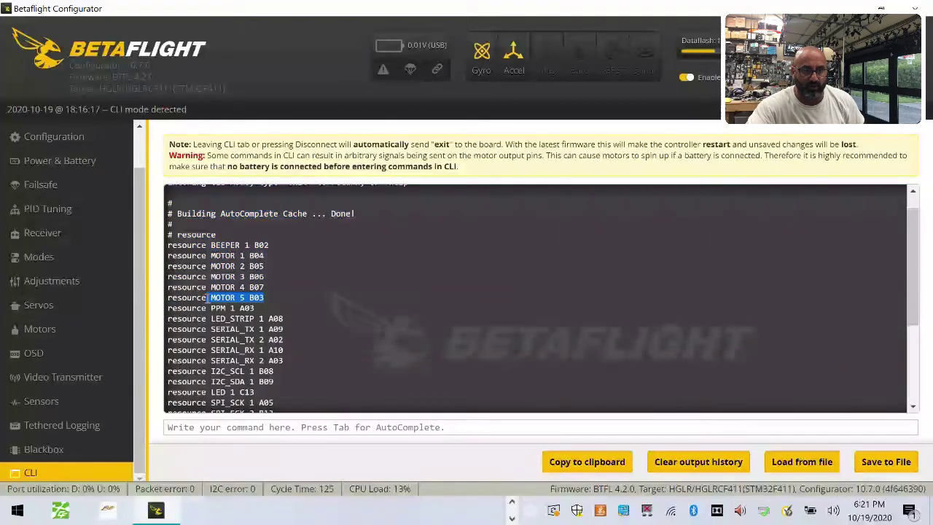
Step: Try to assign serial_tx 11 to pin B03 with the CLI command serial_tx 11 B03
{"action": "left_click", "coordinate": [343, 425]}
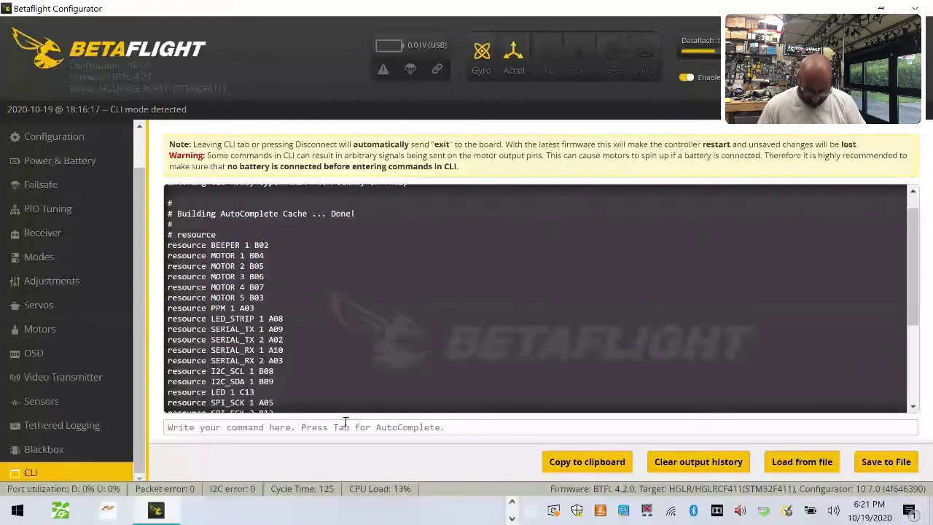
{"action": "type", "text": "serai"}
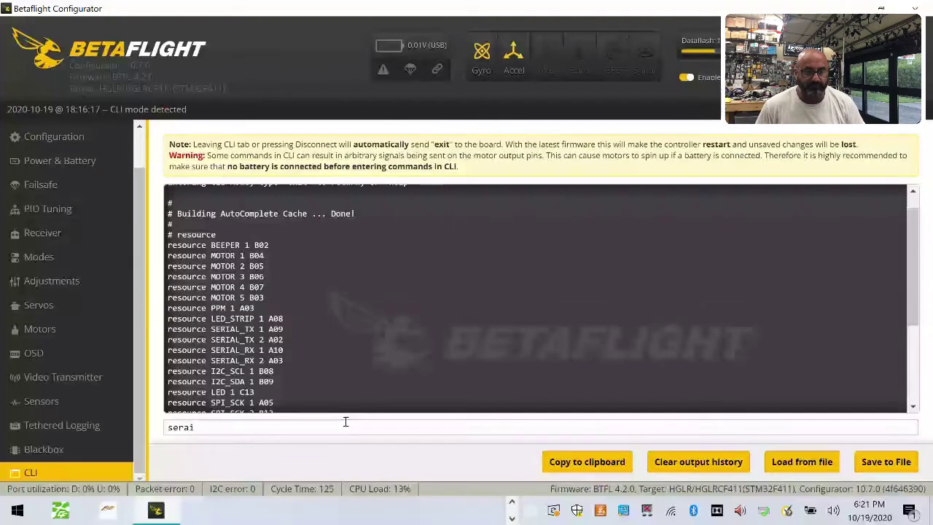
{"action": "key", "text": "BackSpace"}
{"action": "key", "text": "BackSpace"}
{"action": "type", "text": "ial_tx"}
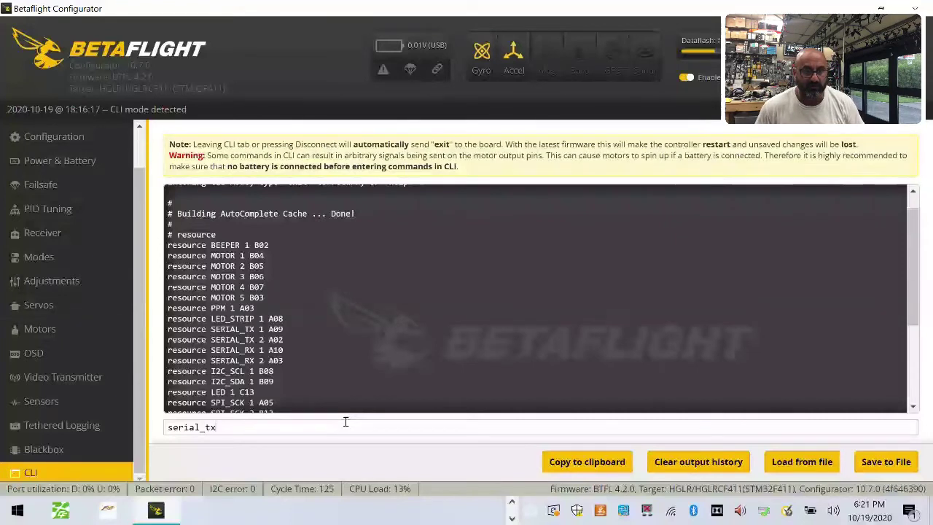
{"action": "type", "text": " 11"}
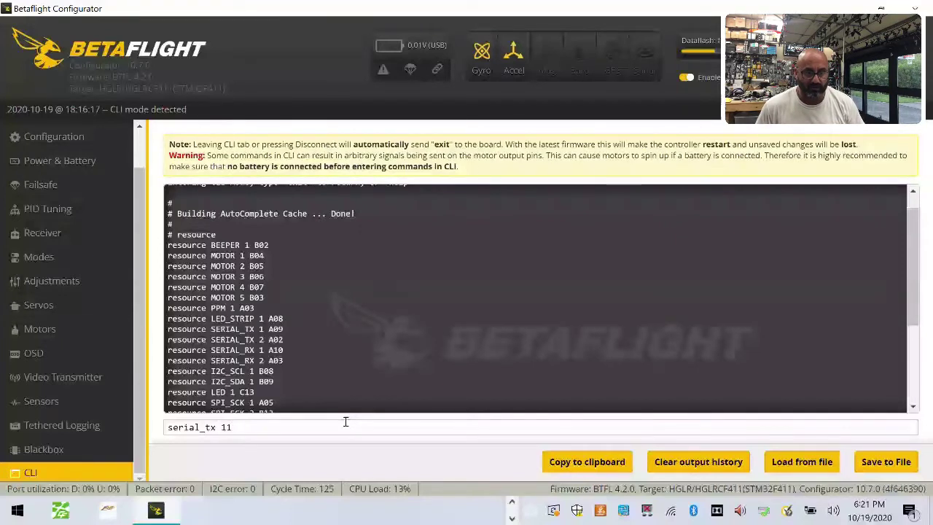
{"action": "type", "text": " B03"}
{"action": "key", "text": "Return"}
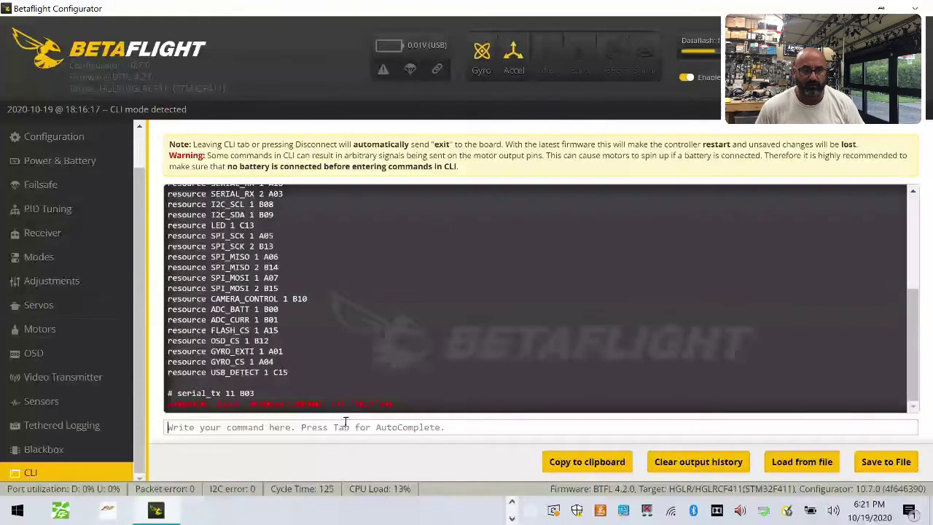
Step: Map SERIAL_TX 11 to pin b03 with the CLI resource command and save the configuration
{"action": "type", "text": "resource"}
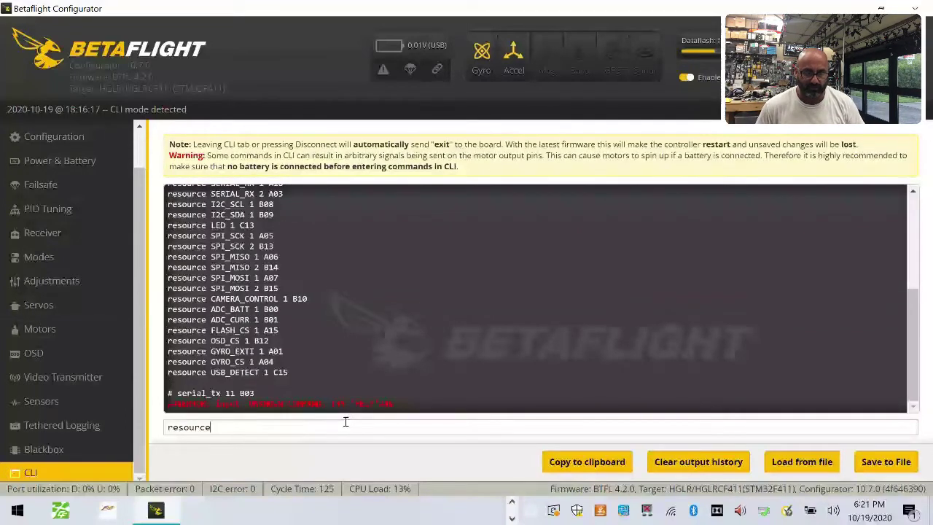
{"action": "type", "text": " serial"}
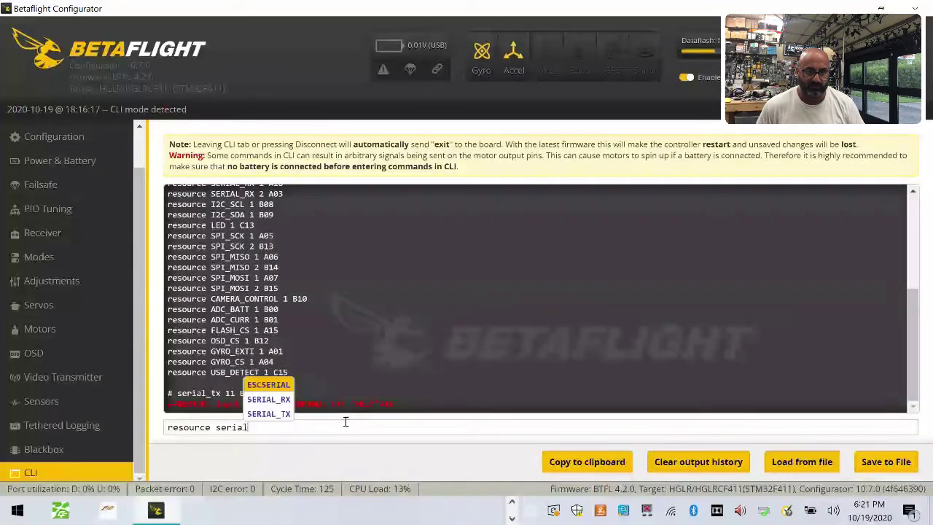
{"action": "key", "text": "Down"}
{"action": "key", "text": "Down"}
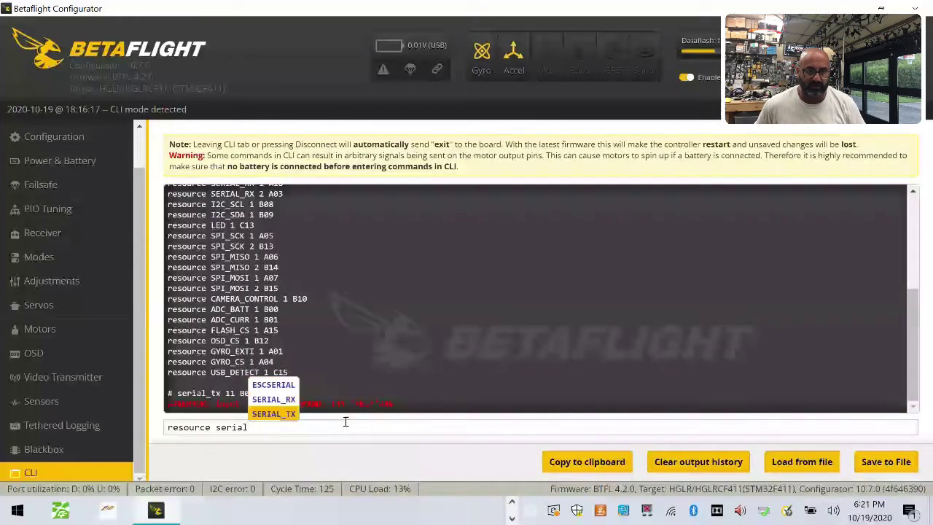
{"action": "key", "text": "Tab"}
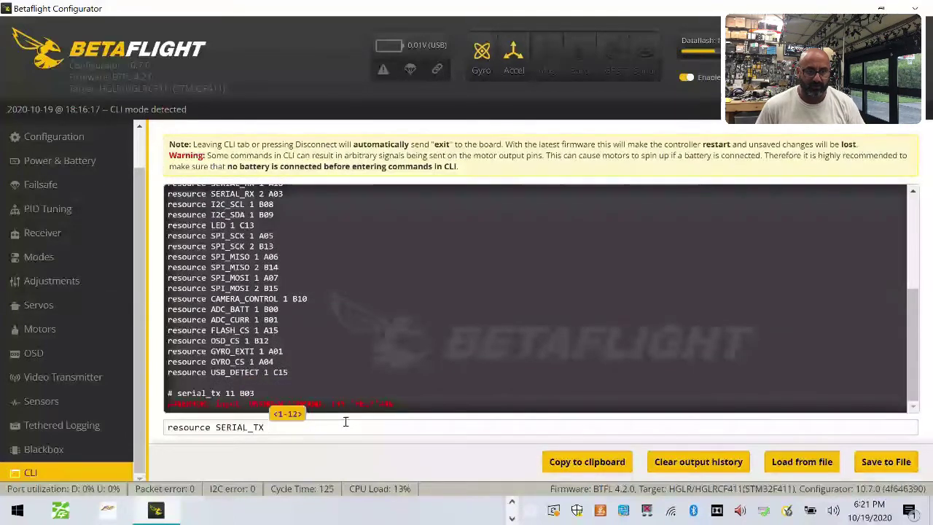
{"action": "type", "text": "11 "}
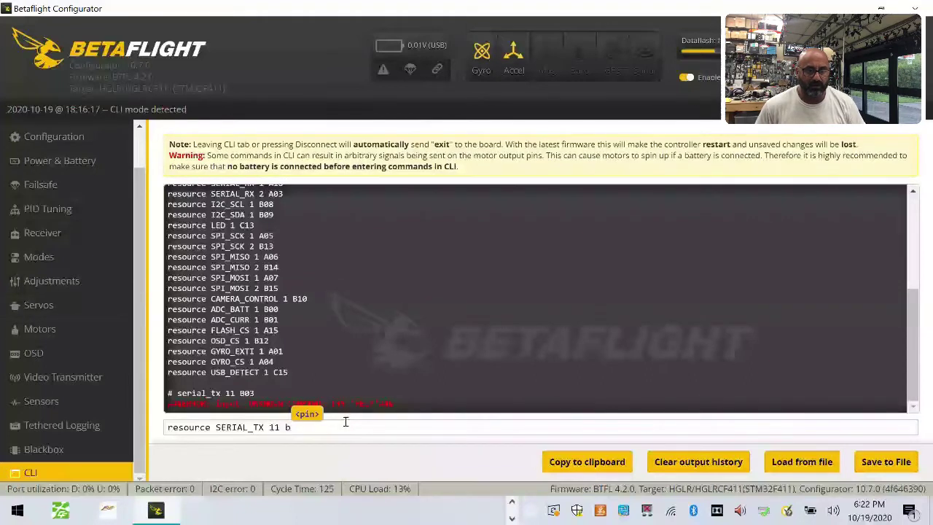
{"action": "type", "text": "b03"}
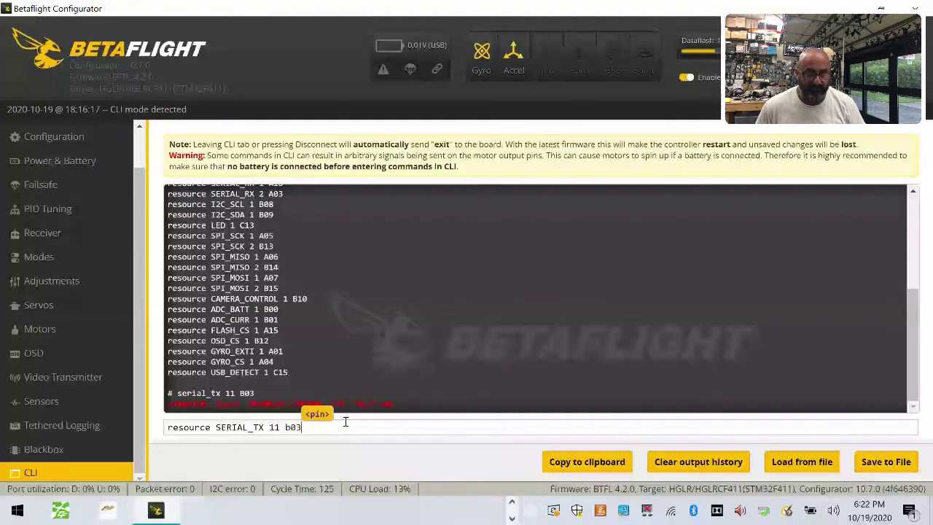
{"action": "key", "text": "Return"}
{"action": "type", "text": "save"}
{"action": "key", "text": "Return"}
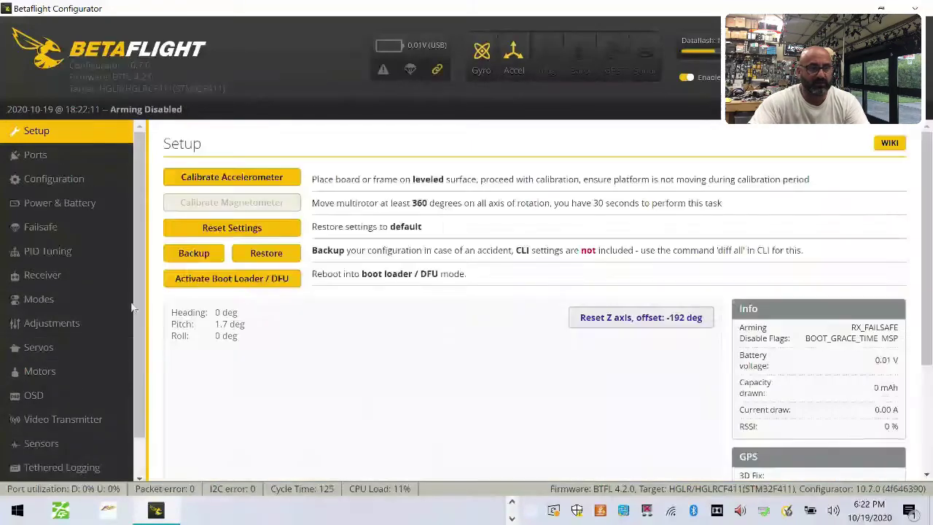
Step: In the port settings, set the SOFTSERIAL1 peripheral to VTX (IRC Tramp) and disable the UART1 peripheral
{"action": "left_click", "coordinate": [63, 153]}
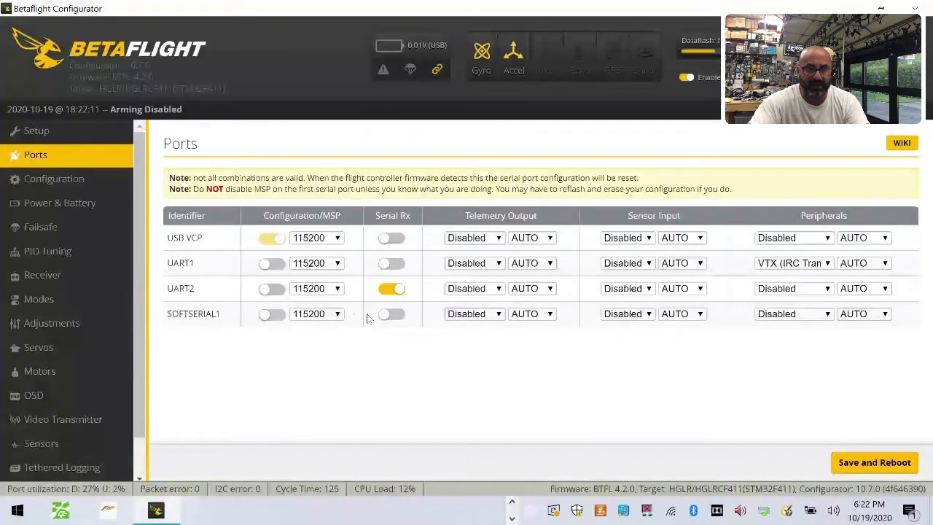
{"action": "left_click", "coordinate": [817, 314]}
{"action": "left_click", "coordinate": [818, 263]}
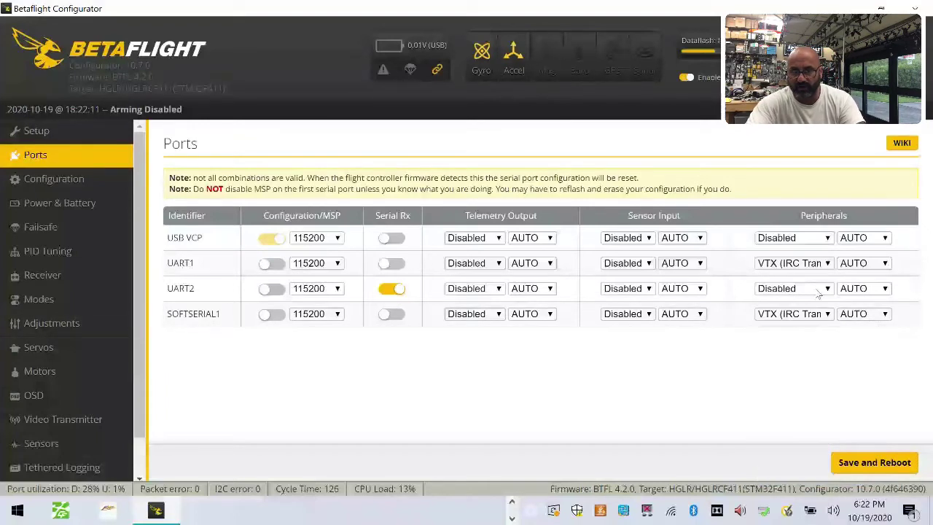
{"action": "left_click", "coordinate": [817, 263]}
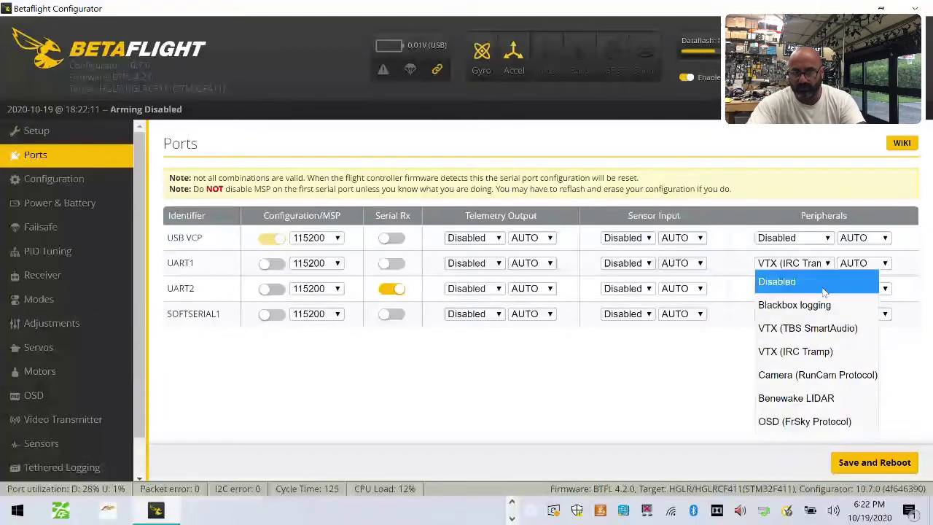
{"action": "left_click", "coordinate": [822, 284]}
Step: Set the UART1 sensor input to GPS, save and reboot, and reopen the port settings to check them
{"action": "left_click", "coordinate": [475, 263]}
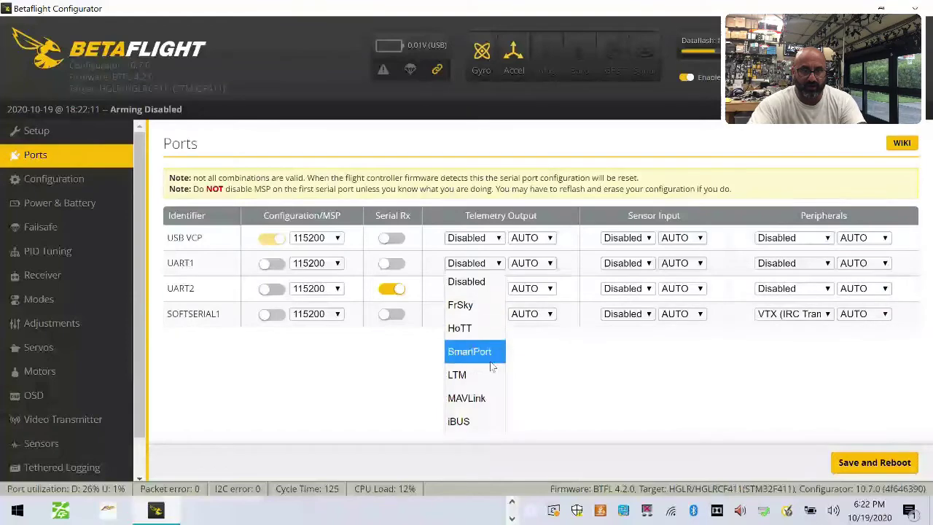
{"action": "left_click", "coordinate": [629, 263]}
{"action": "left_click", "coordinate": [631, 304]}
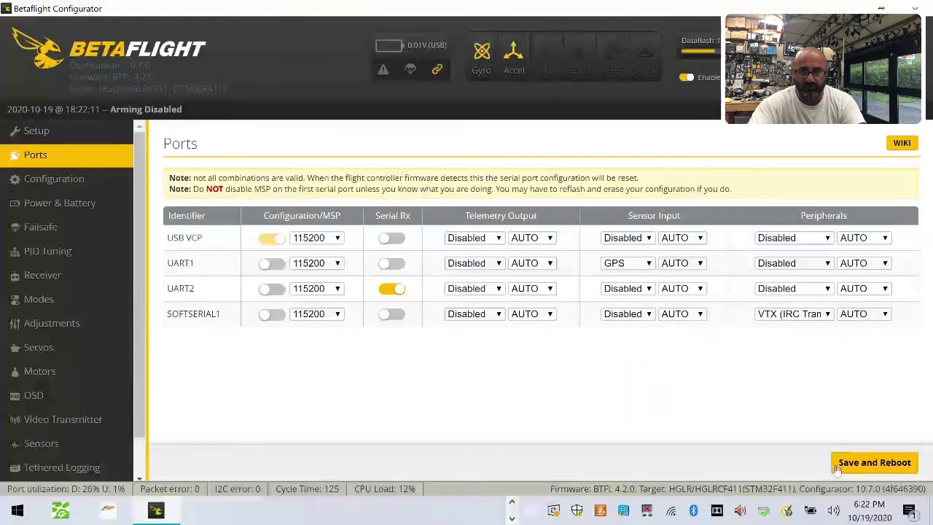
{"action": "left_click", "coordinate": [874, 462]}
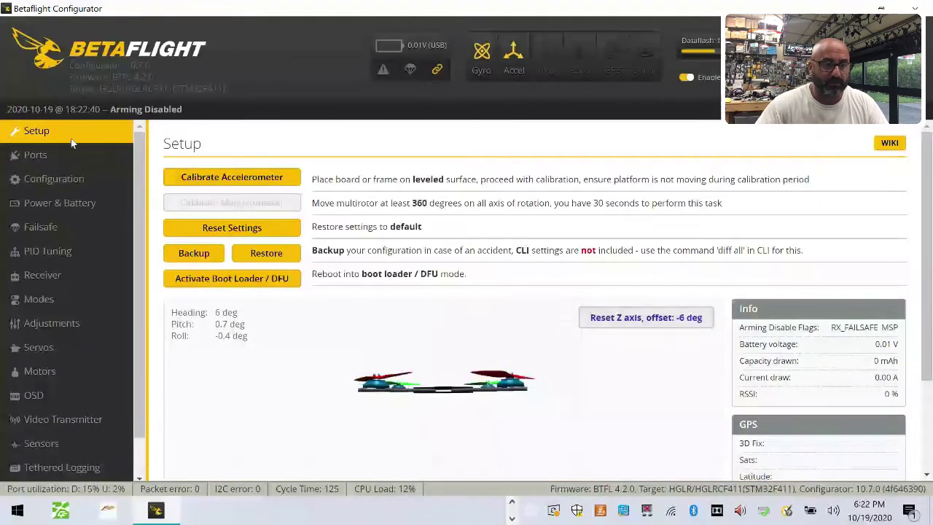
{"action": "left_click", "coordinate": [44, 154]}
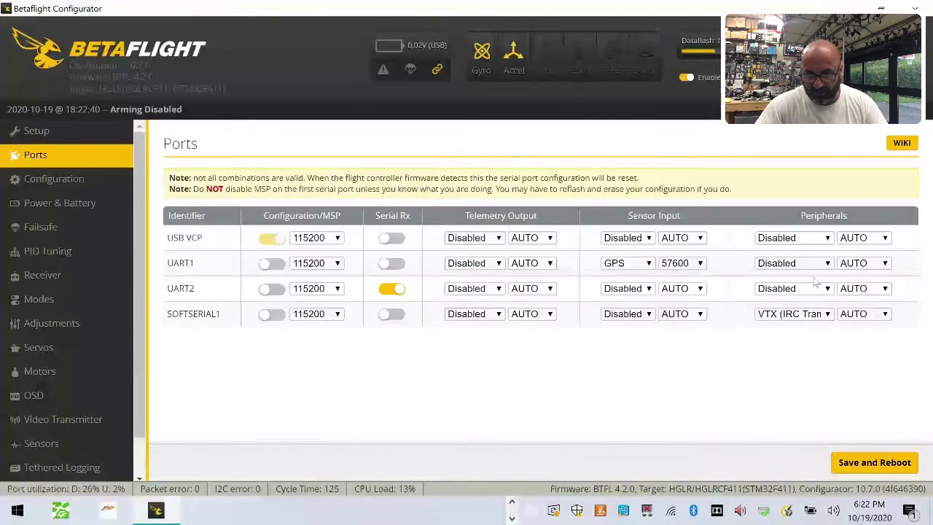
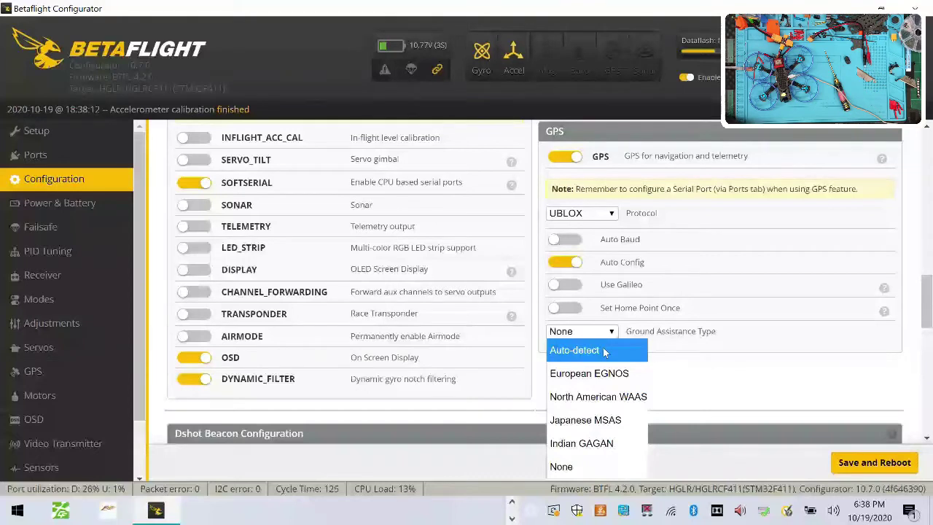
Step: Set GPS ground assistance to North American WAAS with Auto Baud on, save and reboot, and check the GPS status after reconnecting
{"action": "left_click", "coordinate": [609, 396]}
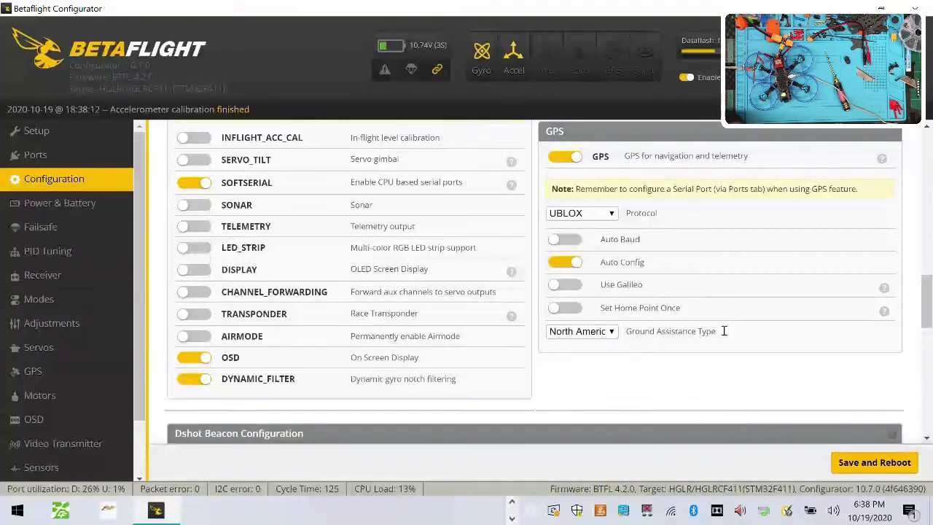
{"action": "mouse_move", "coordinate": [883, 313]}
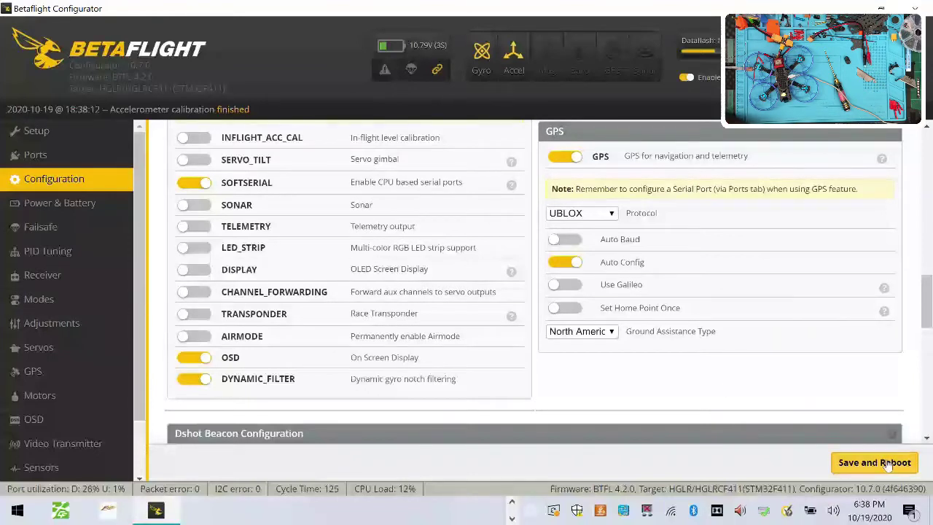
{"action": "left_click", "coordinate": [565, 239]}
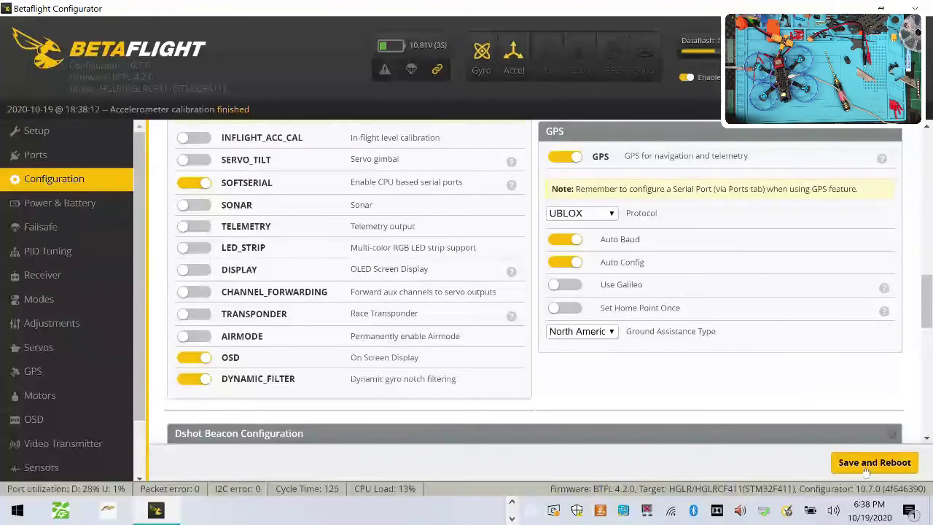
{"action": "left_click", "coordinate": [889, 465]}
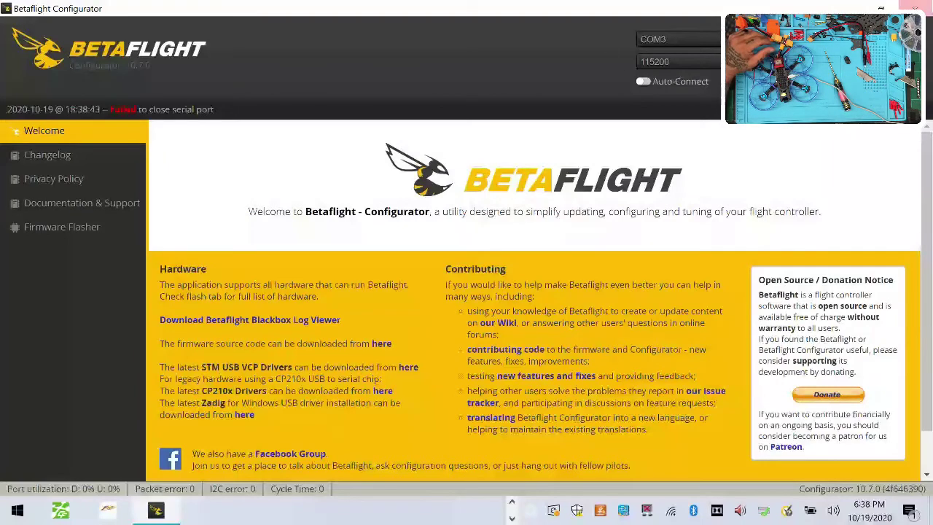
{"action": "left_click", "coordinate": [895, 58]}
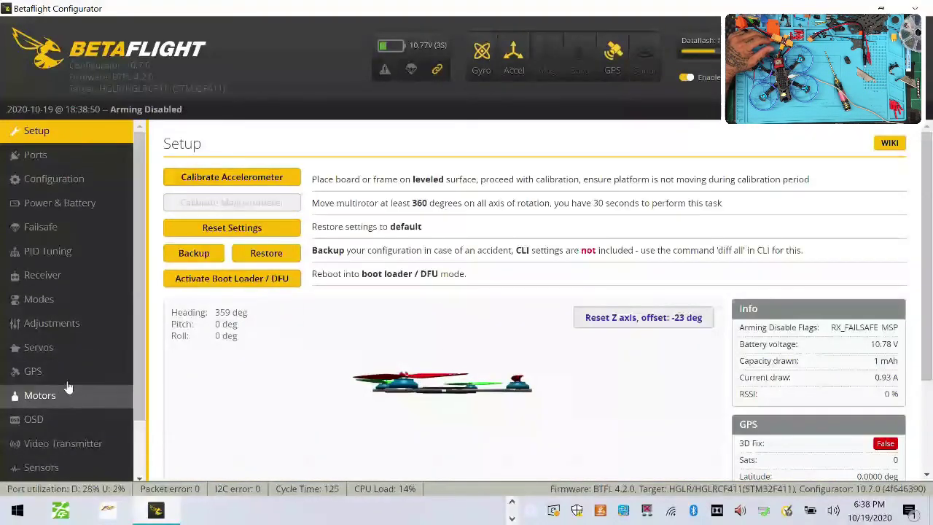
{"action": "left_click", "coordinate": [67, 380]}
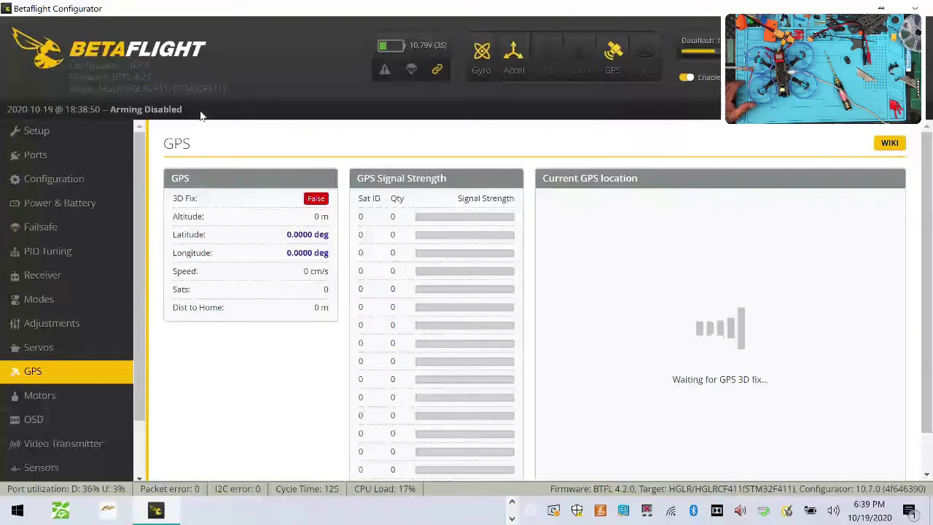
Step: Turn off GPS Auto Baud in the configuration, save and reboot, and check the GPS status after reconnecting
{"action": "left_click", "coordinate": [33, 156]}
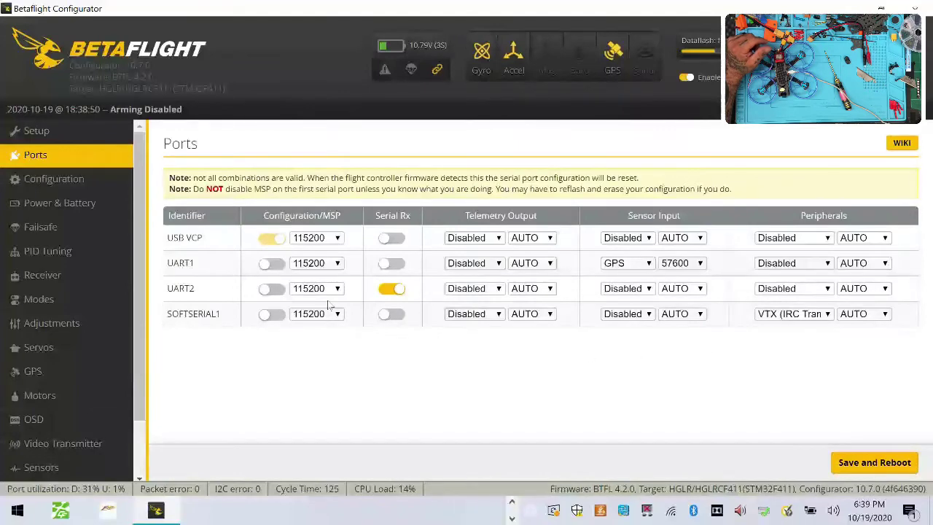
{"action": "left_click", "coordinate": [89, 181]}
{"action": "scroll", "coordinate": [642, 357], "scroll_direction": "down", "scroll_amount": 2}
{"action": "scroll", "coordinate": [639, 357], "scroll_direction": "down", "scroll_amount": 10}
{"action": "scroll", "coordinate": [620, 335], "scroll_direction": "up", "scroll_amount": 2}
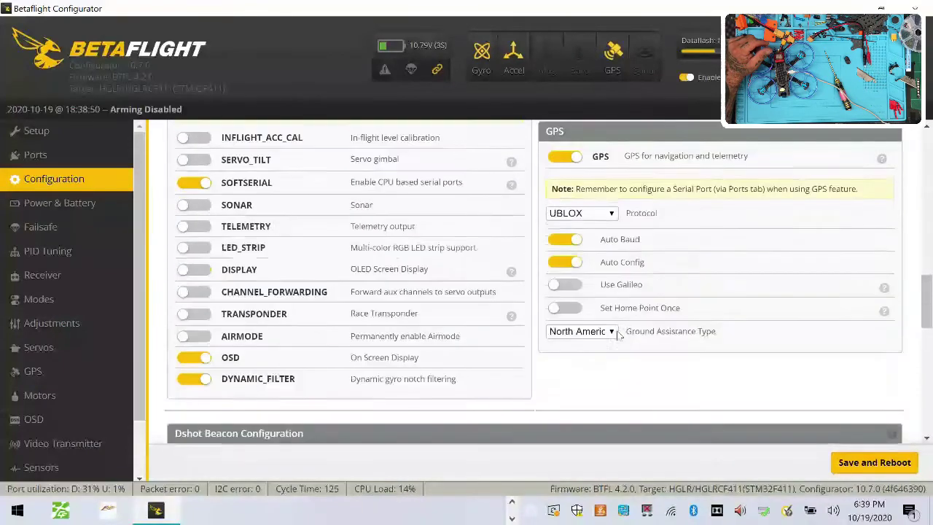
{"action": "left_click", "coordinate": [559, 239]}
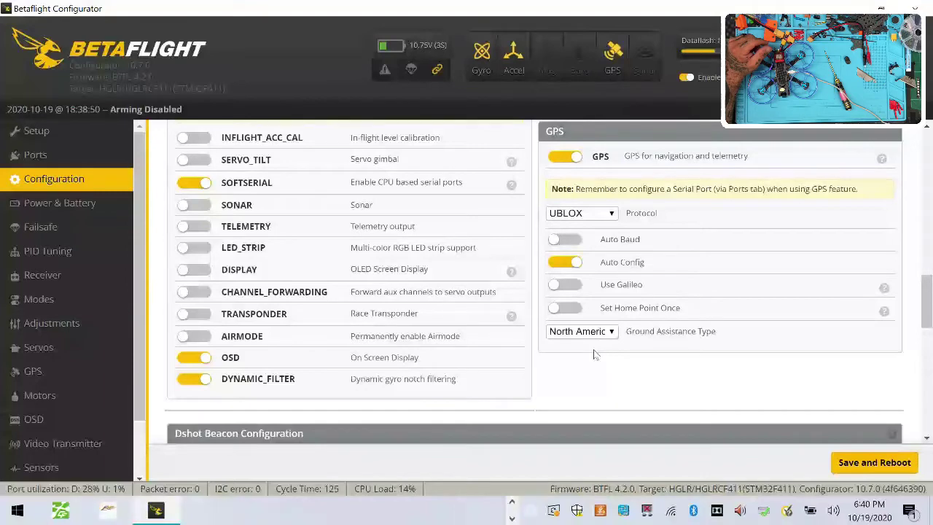
{"action": "left_click", "coordinate": [868, 462]}
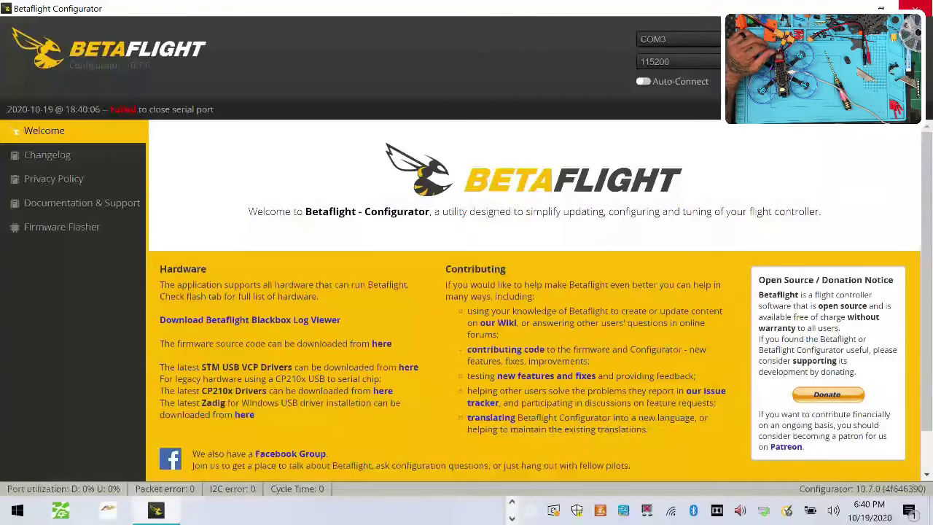
{"action": "left_click", "coordinate": [896, 55]}
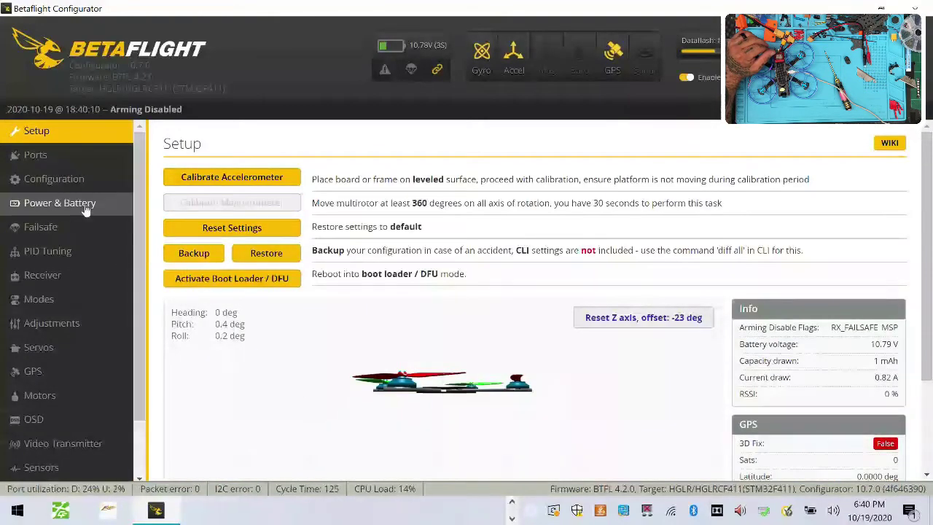
{"action": "left_click", "coordinate": [73, 371]}
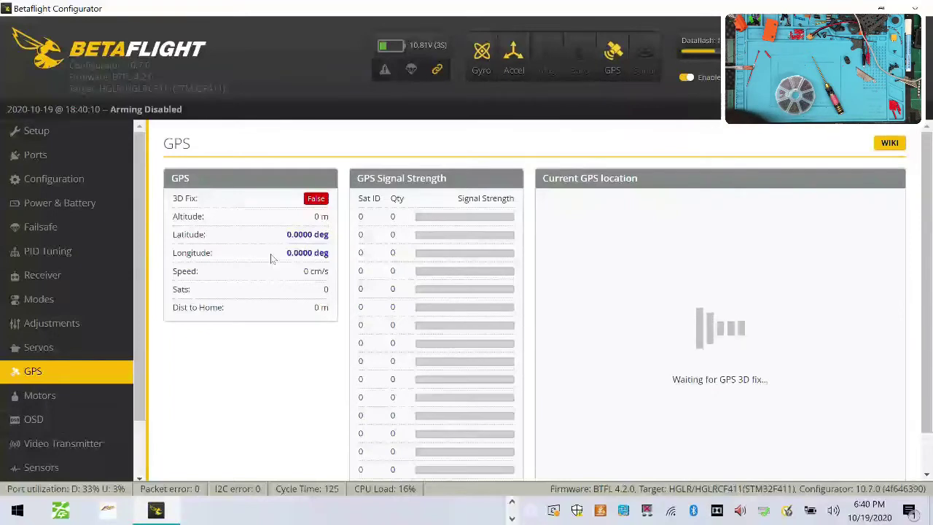
Step: Review the port assignments, set the GPS ground assistance type to Auto-detect, and save and reboot
{"action": "left_click", "coordinate": [73, 154]}
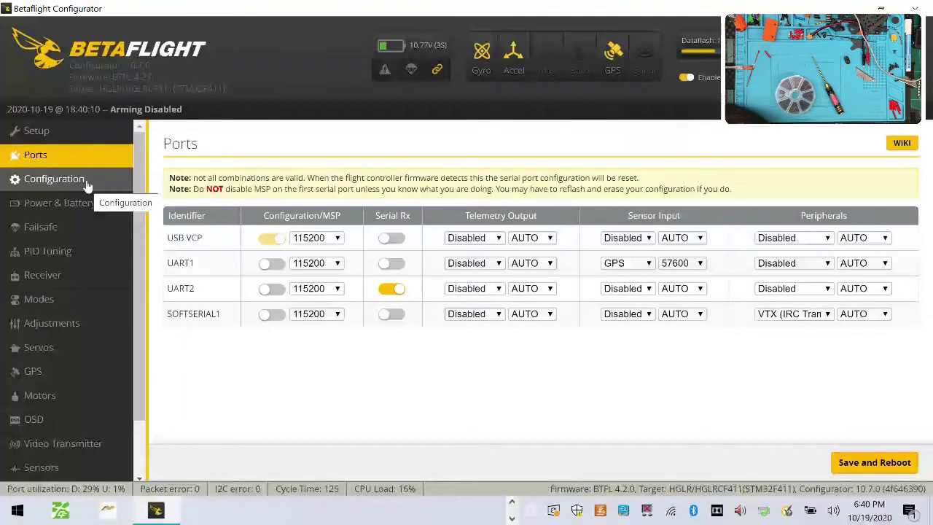
{"action": "left_click", "coordinate": [86, 184]}
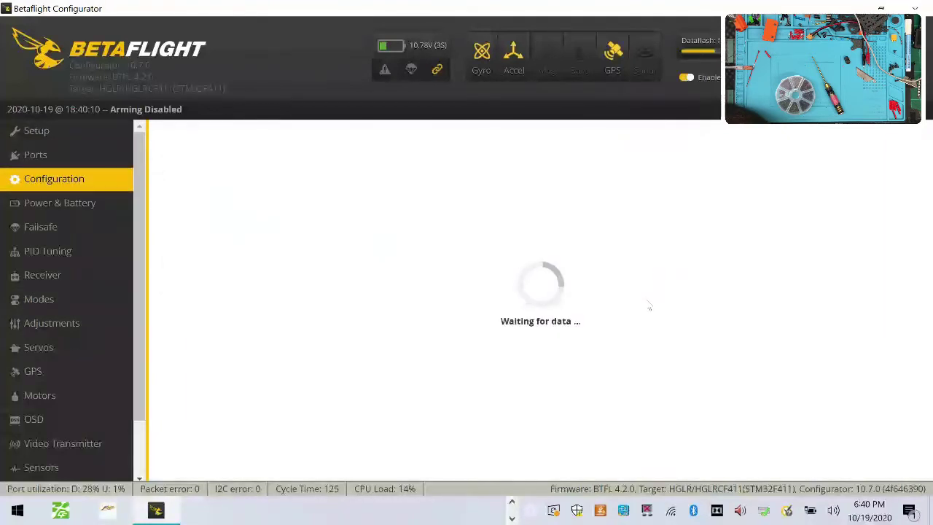
{"action": "scroll", "coordinate": [648, 306], "scroll_direction": "down", "scroll_amount": 8}
{"action": "scroll", "coordinate": [649, 306], "scroll_direction": "down", "scroll_amount": 5}
{"action": "left_click", "coordinate": [605, 332]}
{"action": "left_click", "coordinate": [611, 351]}
{"action": "left_click", "coordinate": [894, 462]}
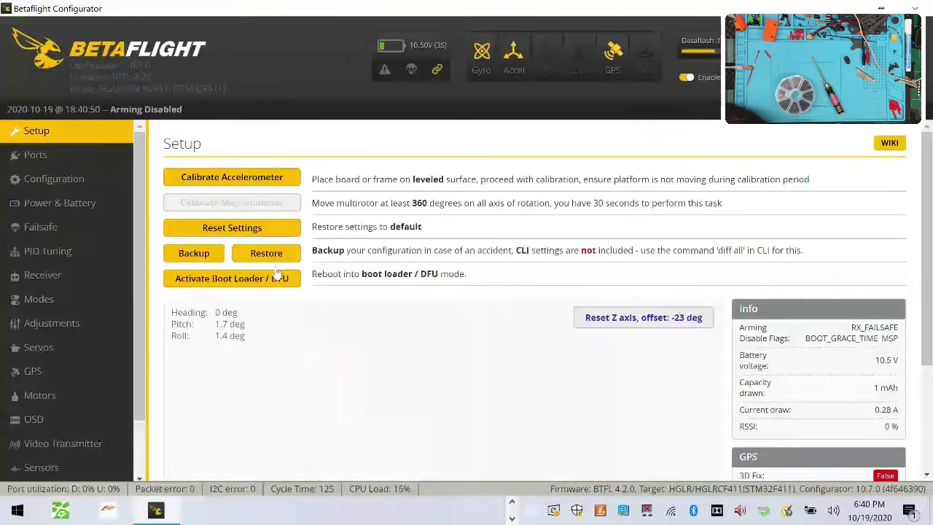
Step: Check the GPS fix status and satellite signal strength after the reboot
{"action": "left_click", "coordinate": [49, 350]}
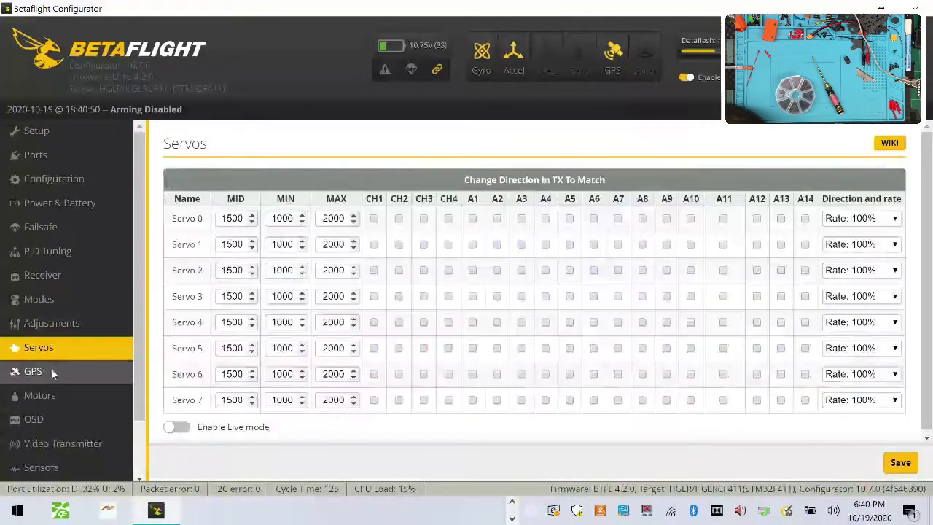
{"action": "left_click", "coordinate": [52, 371]}
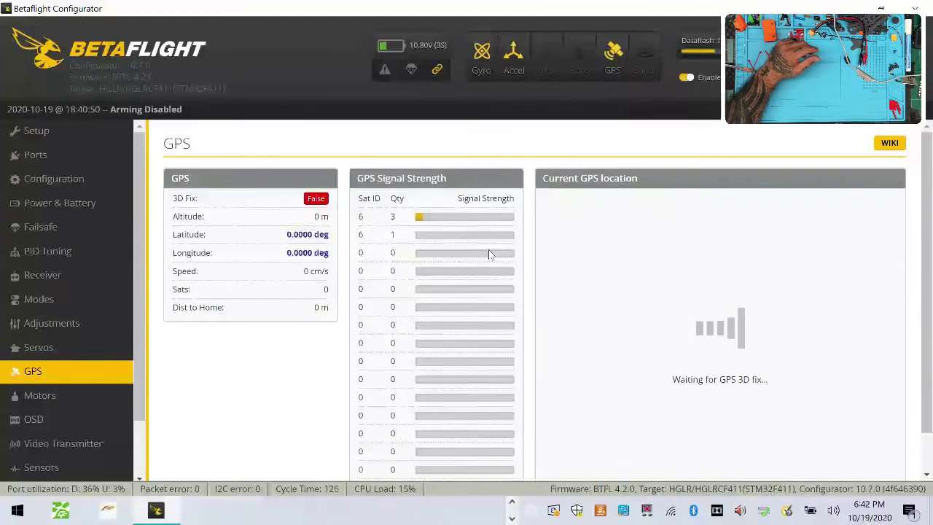
Step: Set the GPS ground assistance type to North American WAAS, save and reboot, and check the GPS status after reconnecting
{"action": "left_click", "coordinate": [58, 178]}
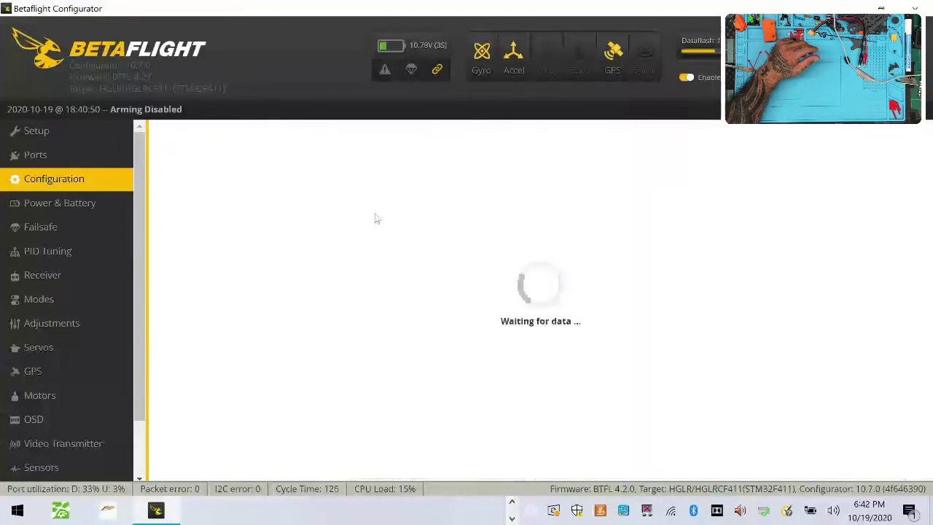
{"action": "scroll", "coordinate": [575, 312], "scroll_direction": "down", "scroll_amount": 10}
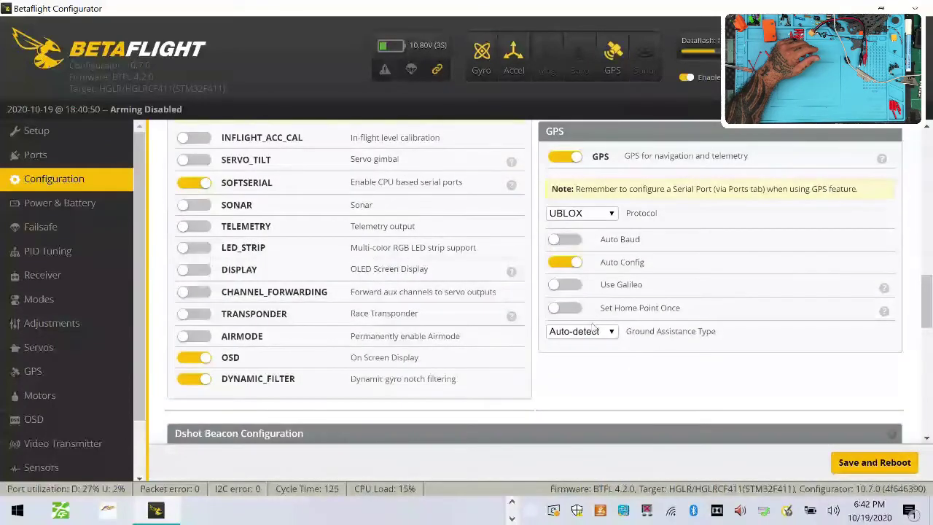
{"action": "left_click", "coordinate": [602, 332]}
{"action": "left_click", "coordinate": [599, 400]}
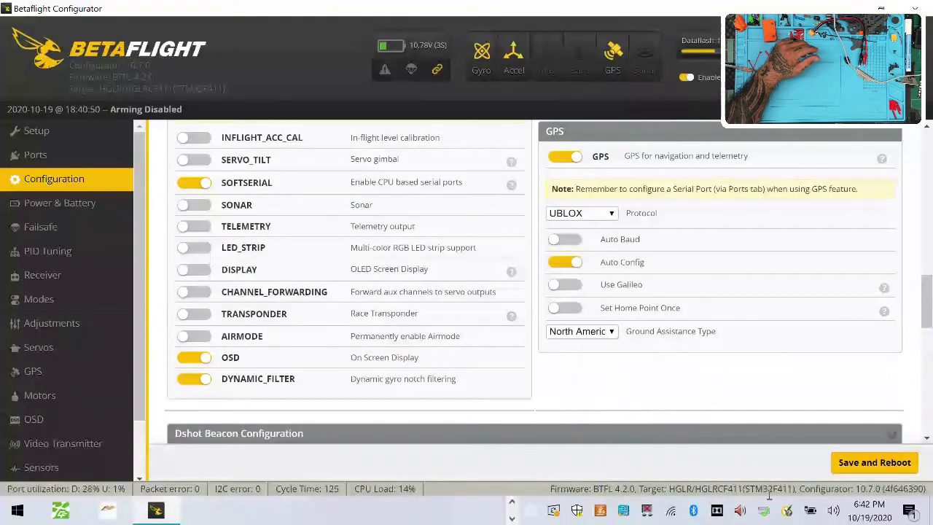
{"action": "left_click", "coordinate": [875, 462]}
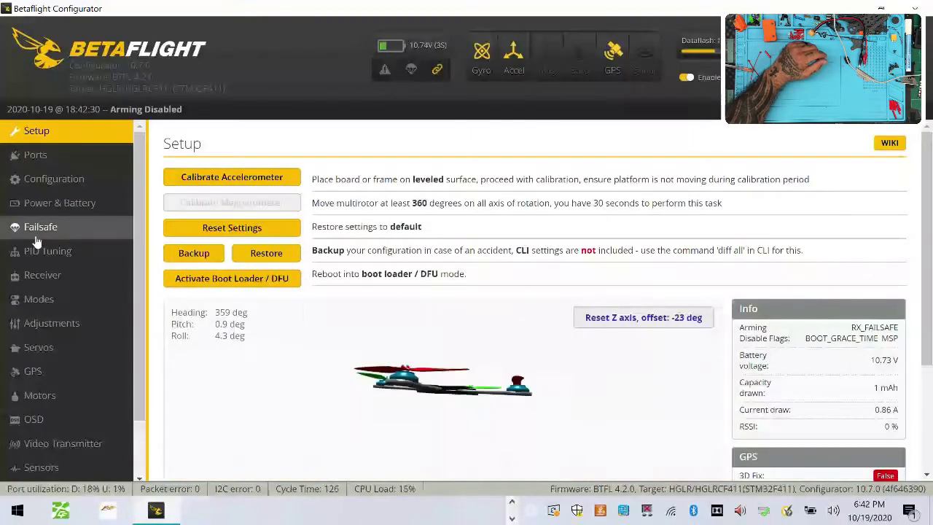
{"action": "left_click", "coordinate": [63, 373]}
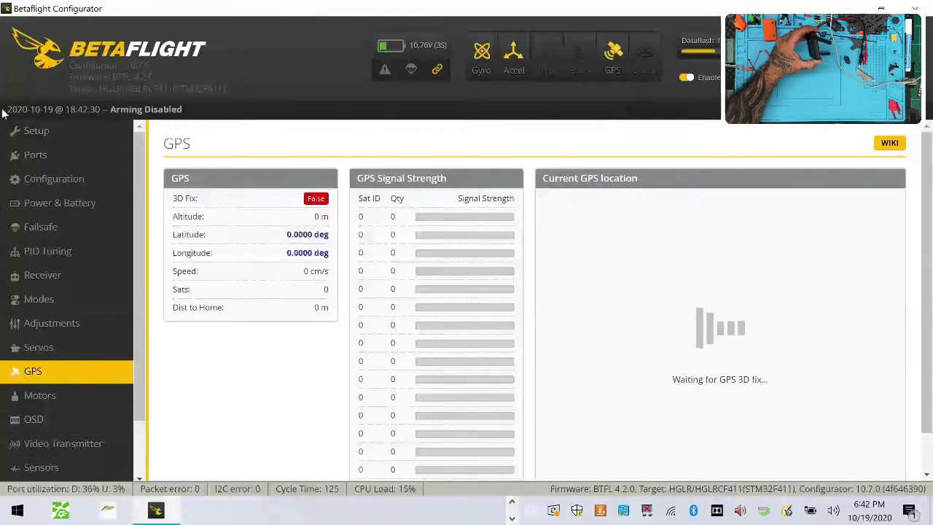
Step: Set the GPS ground assistance type to Japanese MSAS, and save and reboot
{"action": "left_click", "coordinate": [64, 188]}
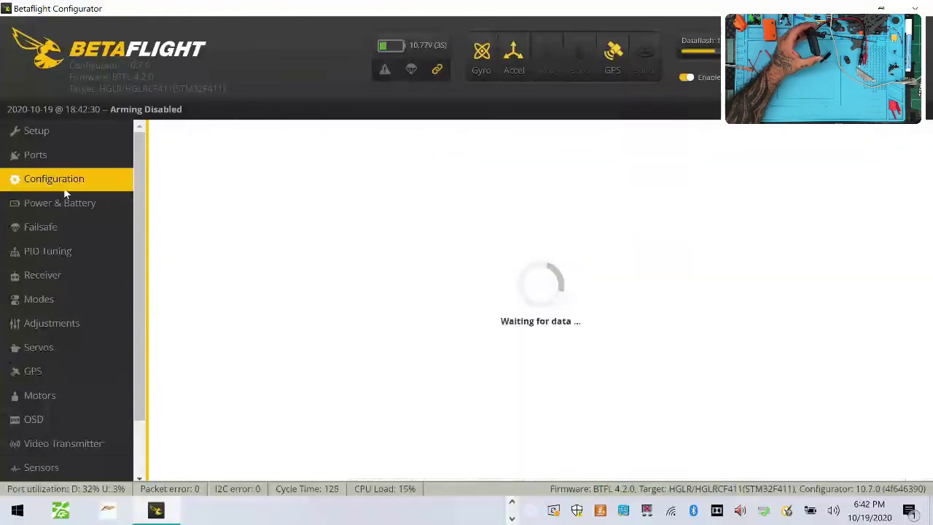
{"action": "scroll", "coordinate": [485, 377], "scroll_direction": "down", "scroll_amount": 15}
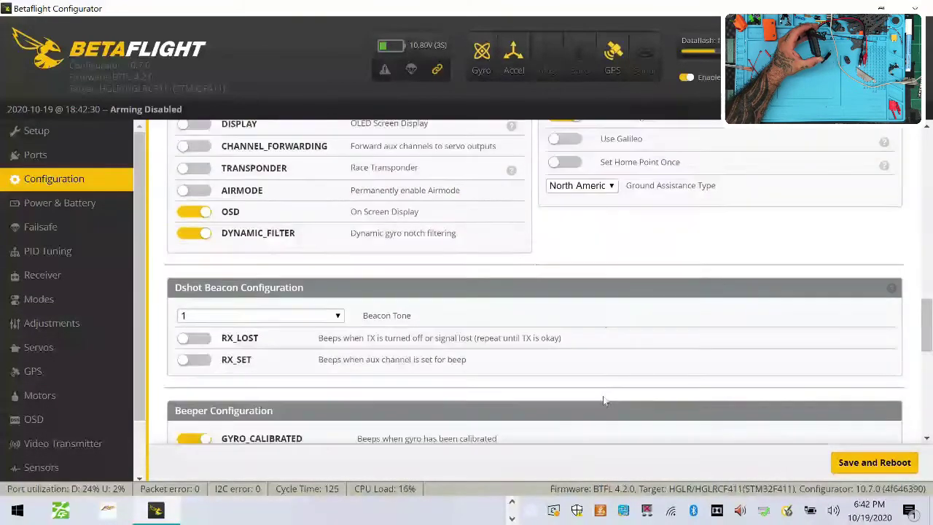
{"action": "left_click", "coordinate": [587, 187]}
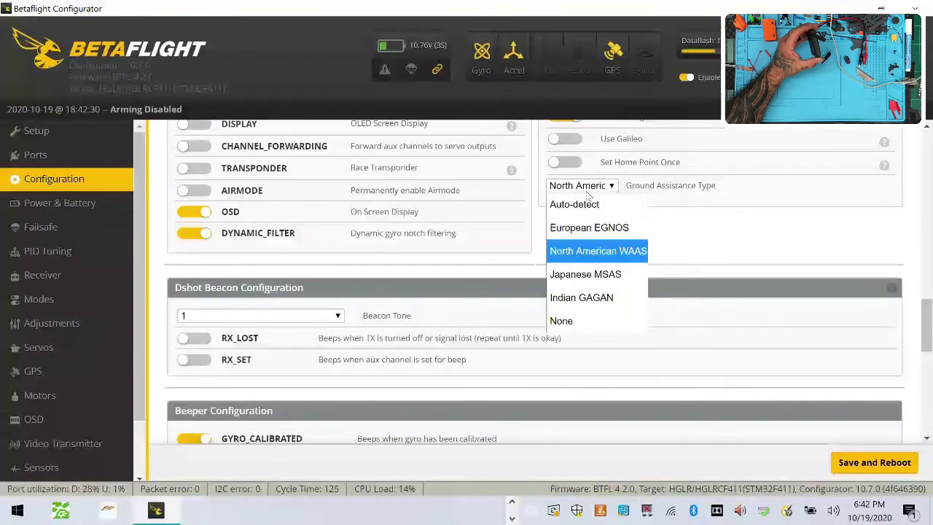
{"action": "left_click", "coordinate": [590, 230]}
{"action": "left_click", "coordinate": [601, 188]}
{"action": "left_click", "coordinate": [587, 275]}
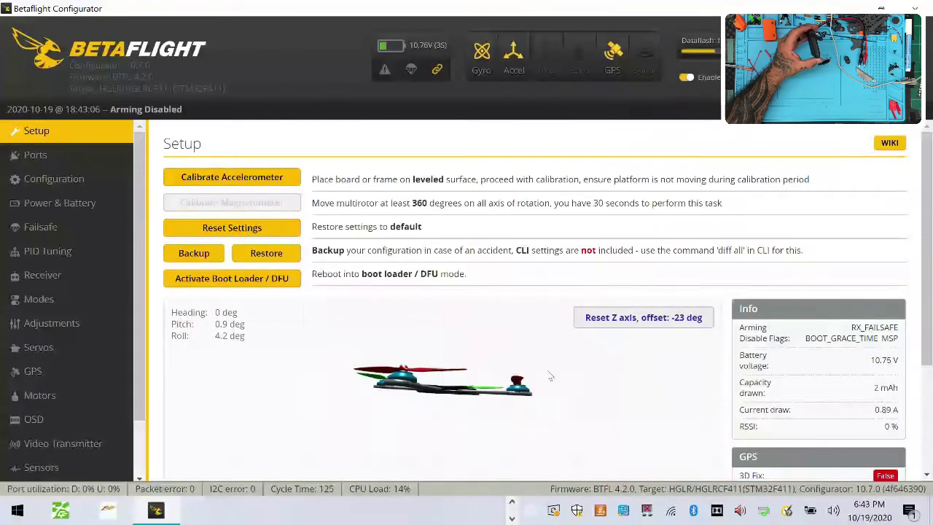
Step: Calibrate the accelerometer and check the GPS status
{"action": "left_click", "coordinate": [292, 181]}
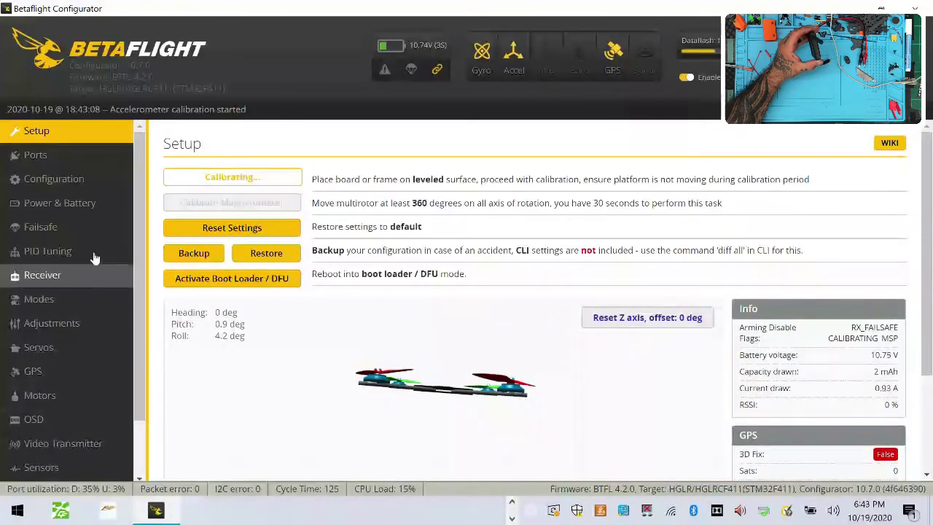
{"action": "left_click", "coordinate": [75, 369]}
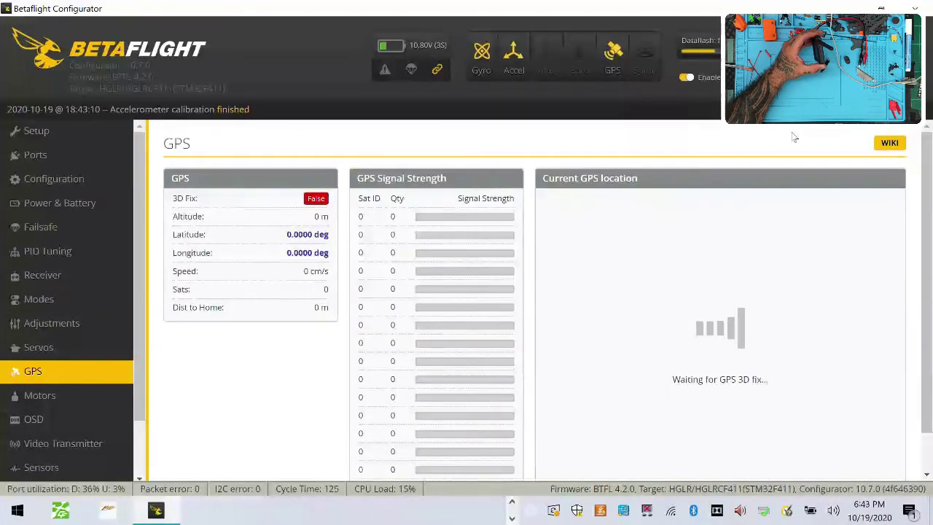
{"action": "left_click", "coordinate": [71, 138]}
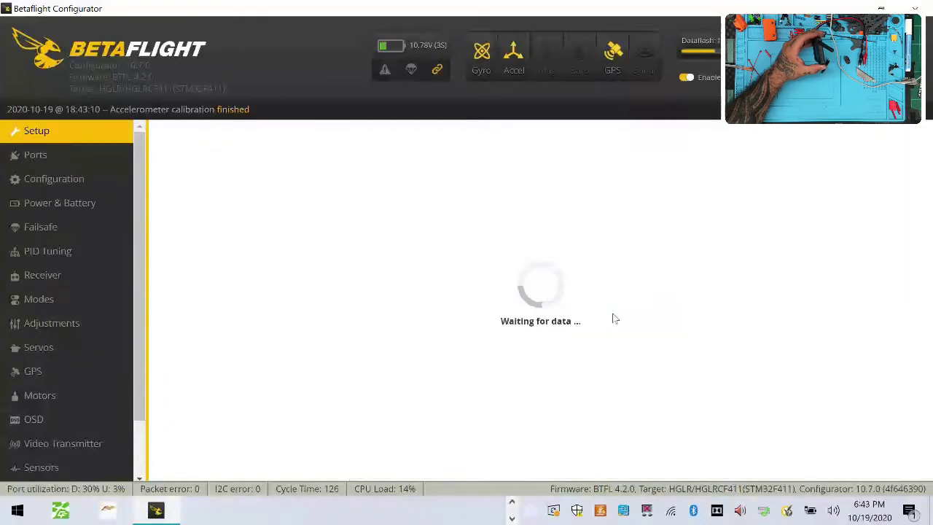
Step: Set the GPS ground assistance type to Auto-detect, save and reboot, reconnect to the flight controller, and check the GPS status
{"action": "left_click", "coordinate": [70, 178]}
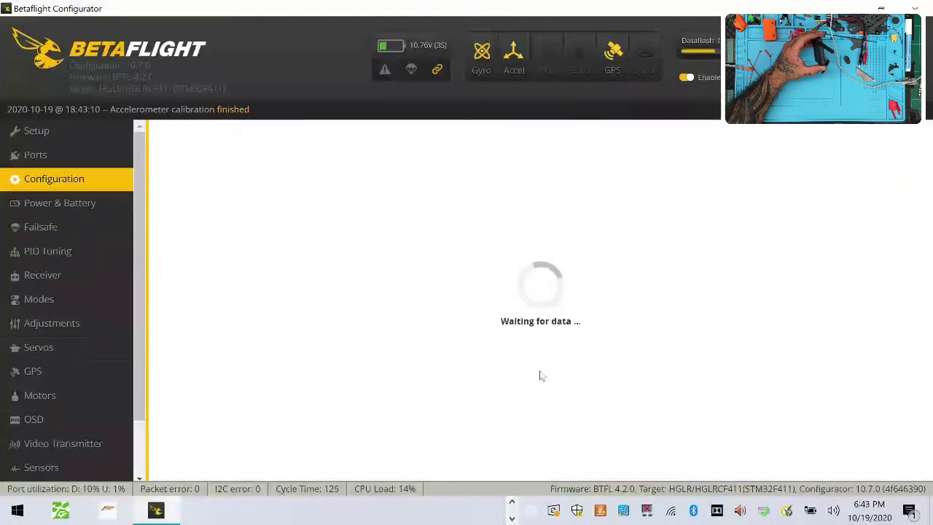
{"action": "scroll", "coordinate": [540, 375], "scroll_direction": "down", "scroll_amount": 4}
{"action": "scroll", "coordinate": [583, 303], "scroll_direction": "up", "scroll_amount": 2}
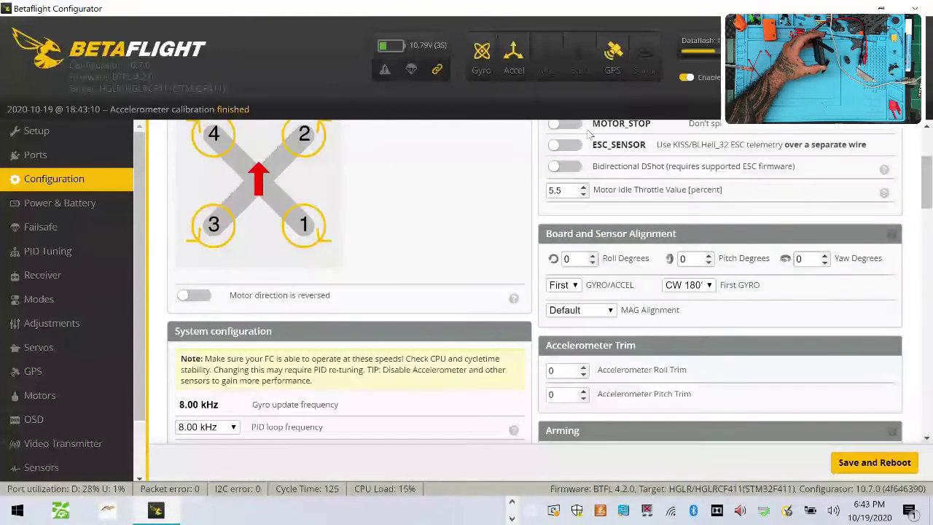
{"action": "scroll", "coordinate": [605, 291], "scroll_direction": "down", "scroll_amount": 8}
{"action": "scroll", "coordinate": [608, 305], "scroll_direction": "down", "scroll_amount": 4}
{"action": "left_click", "coordinate": [589, 332]}
{"action": "left_click", "coordinate": [579, 350]}
{"action": "left_click", "coordinate": [872, 467]}
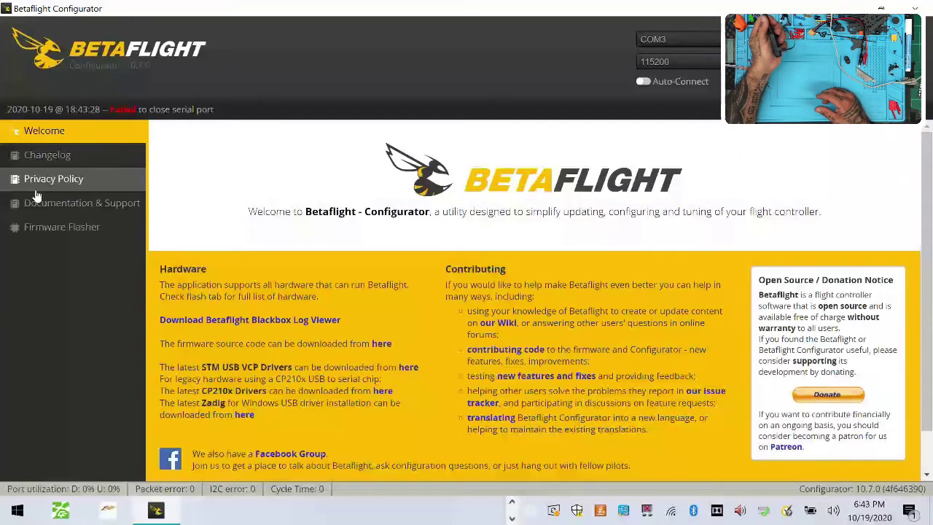
{"action": "left_click", "coordinate": [892, 55]}
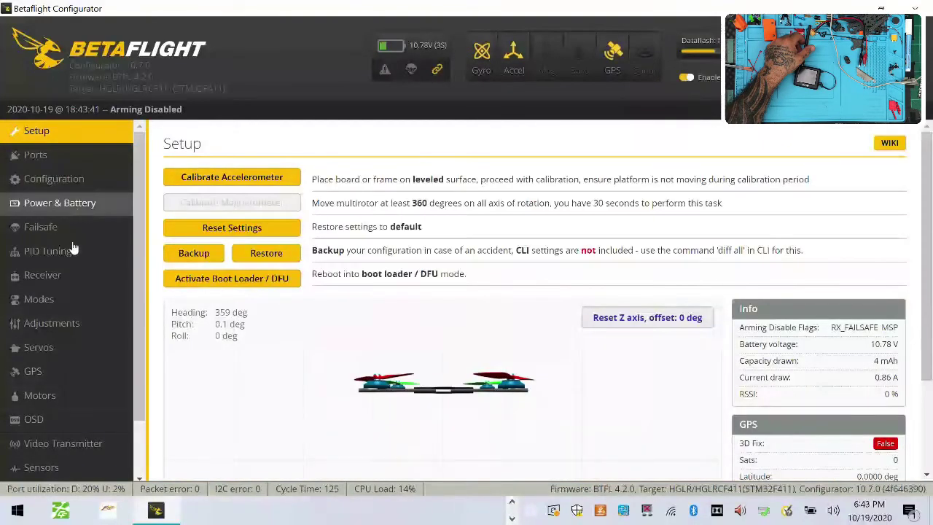
{"action": "left_click", "coordinate": [65, 371]}
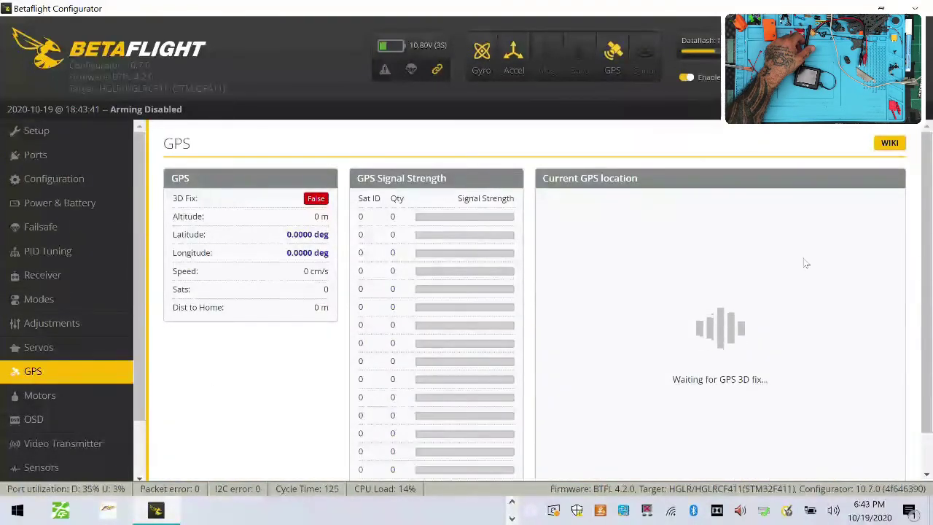